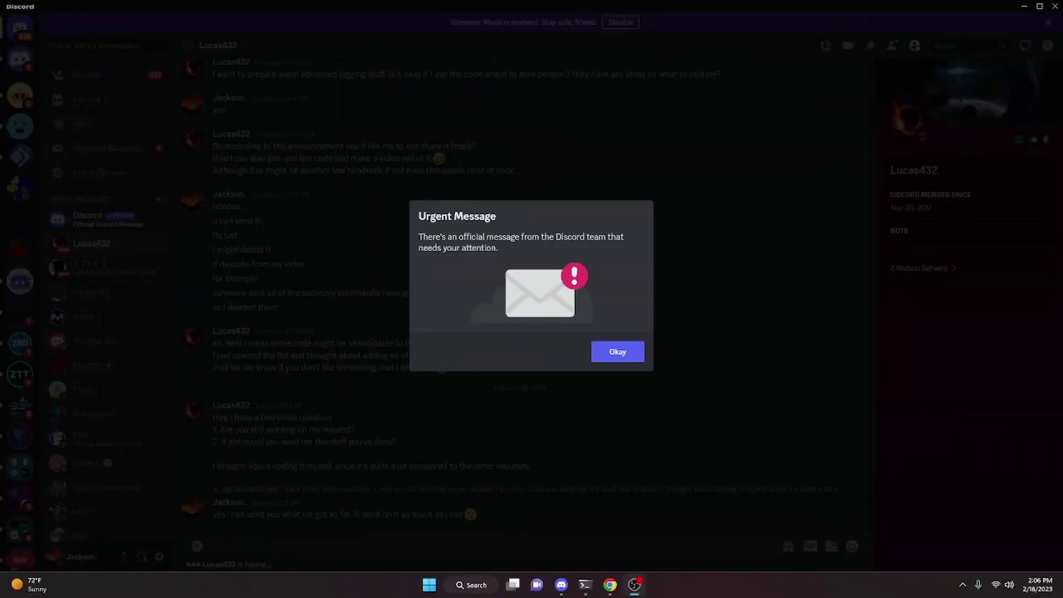
- Dismiss the Urgent Message dialog with Okay to show Discord's system DM about bot verification
click(467, 210)
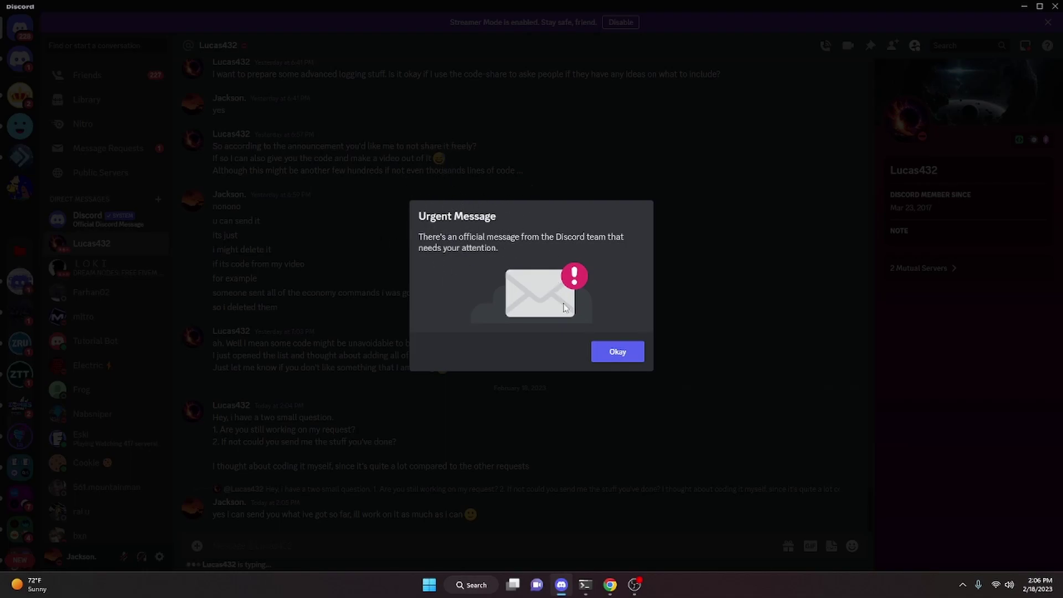
click(595, 353)
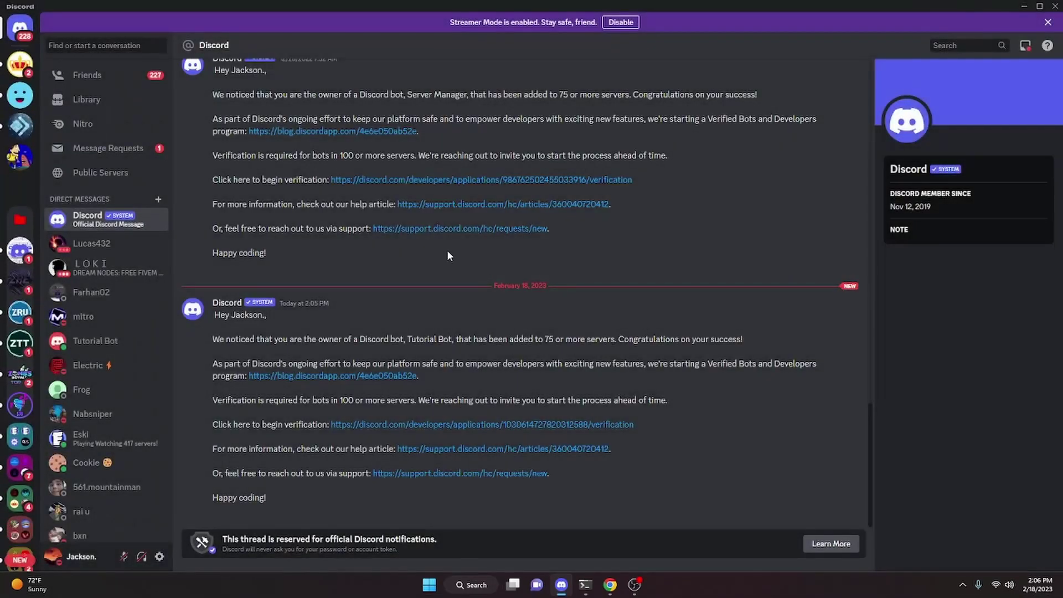
- Read the system message about owning Tutorial Bot and follow its link to the Bot page
drag(207, 334, 675, 351)
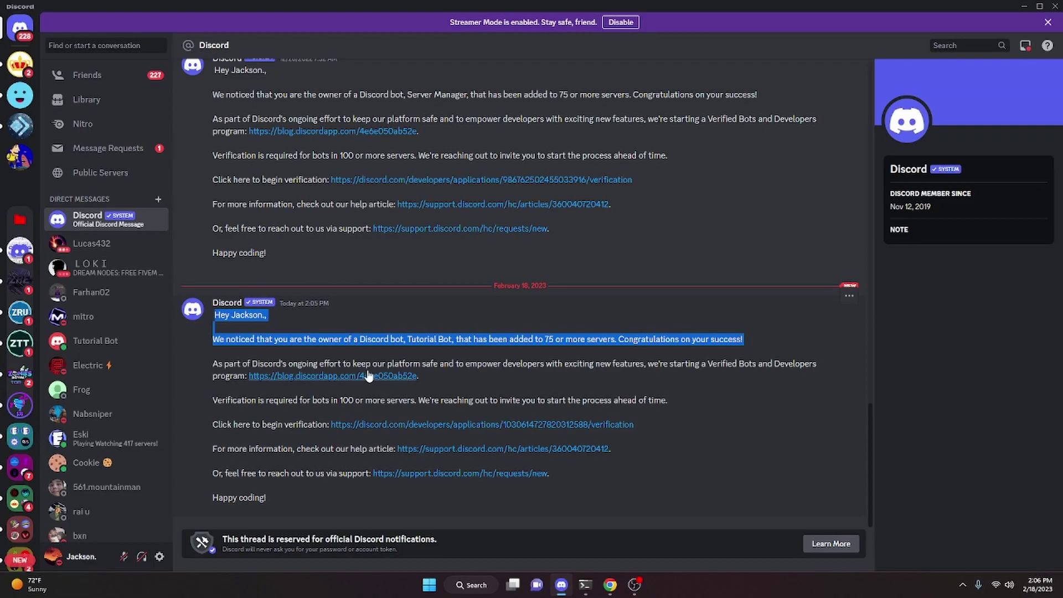
click(282, 295)
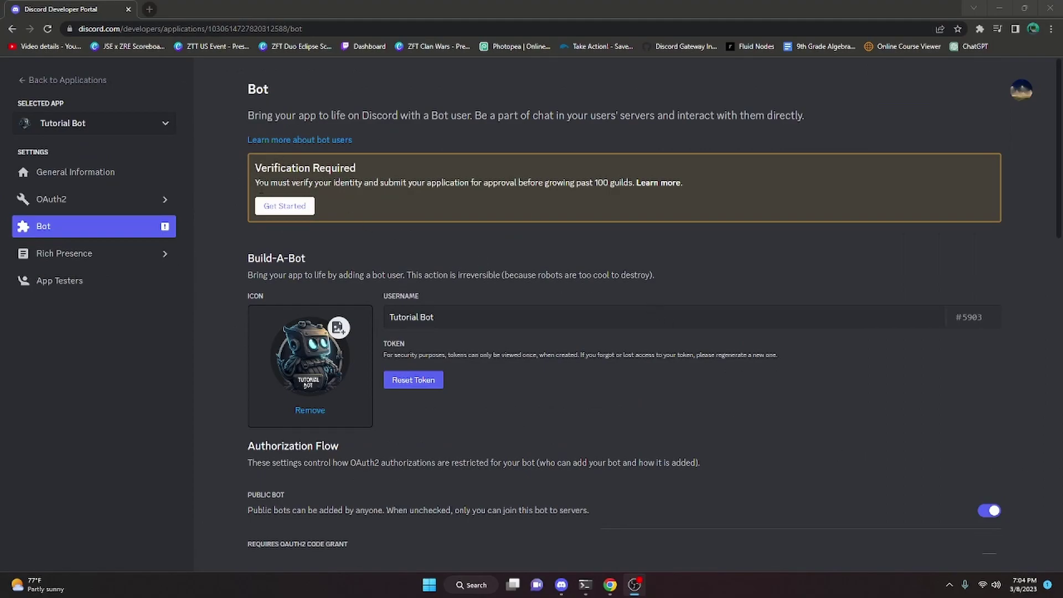
- Start Tutorial Bot's verification with Get Started and look over the Verification page
click(271, 211)
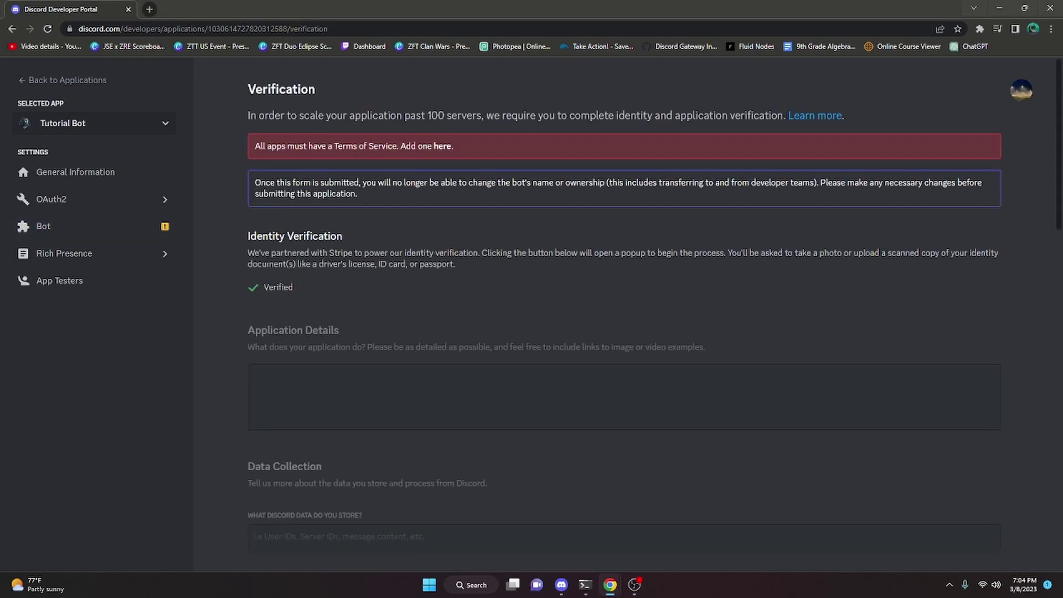
scroll(277, 277, down, 2)
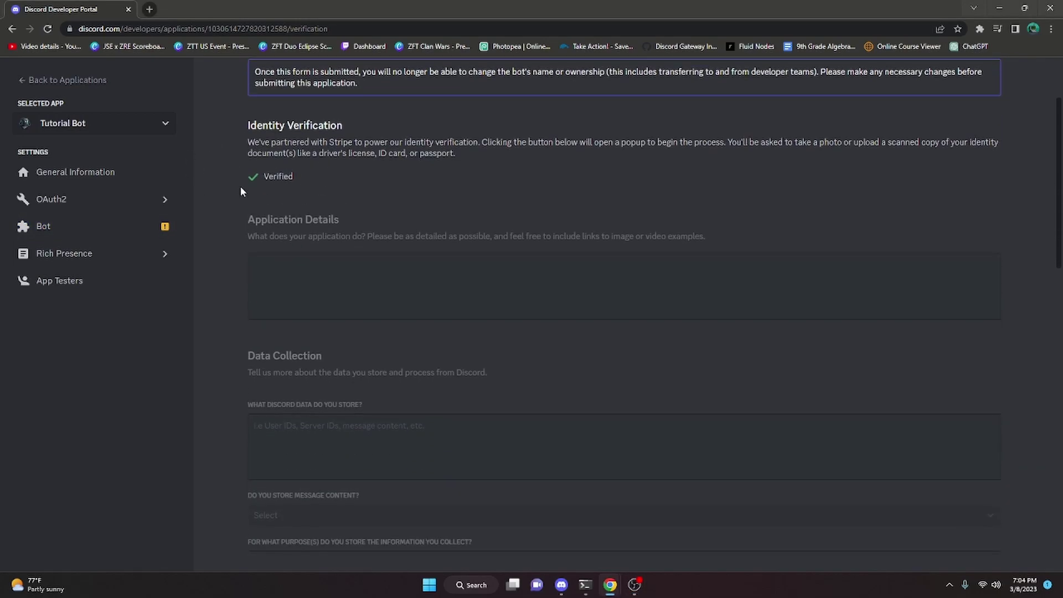
scroll(261, 174, up, 2)
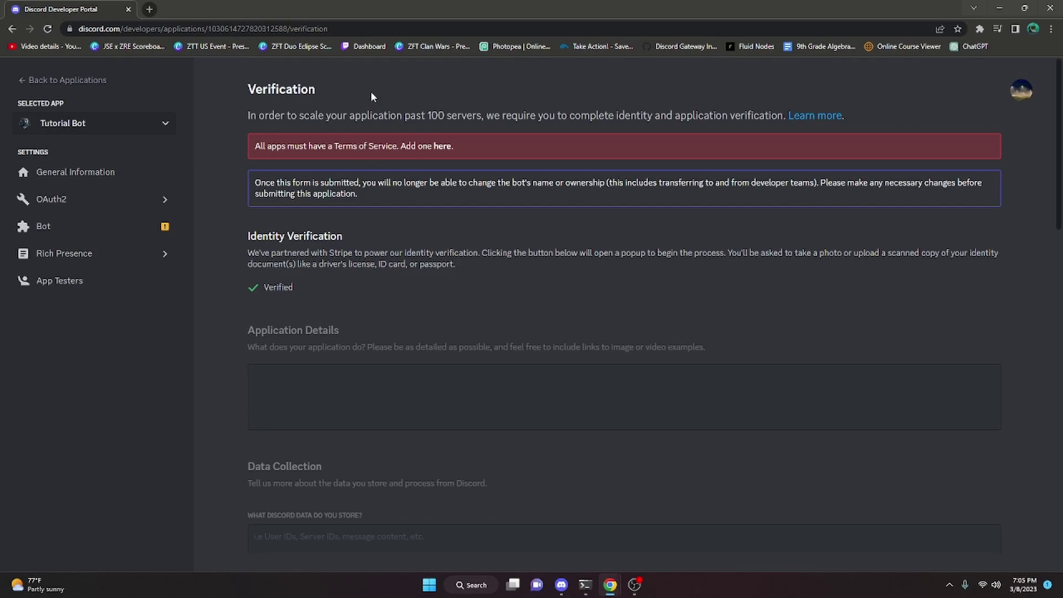
- Open General Information via the 'here' link and load the TOS page URL in a new tab
click(443, 146)
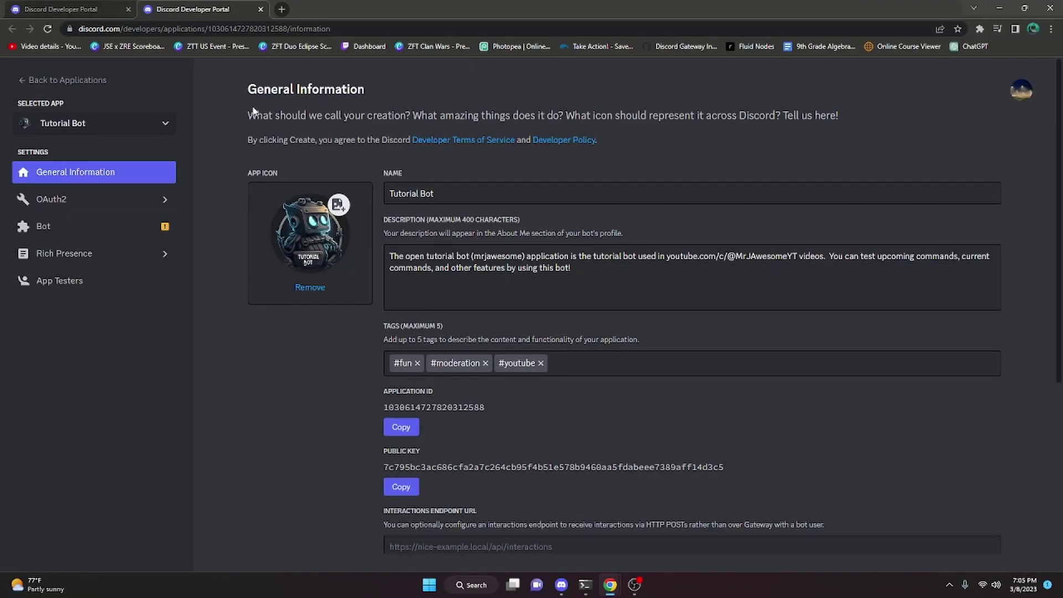
scroll(448, 336, down, 5)
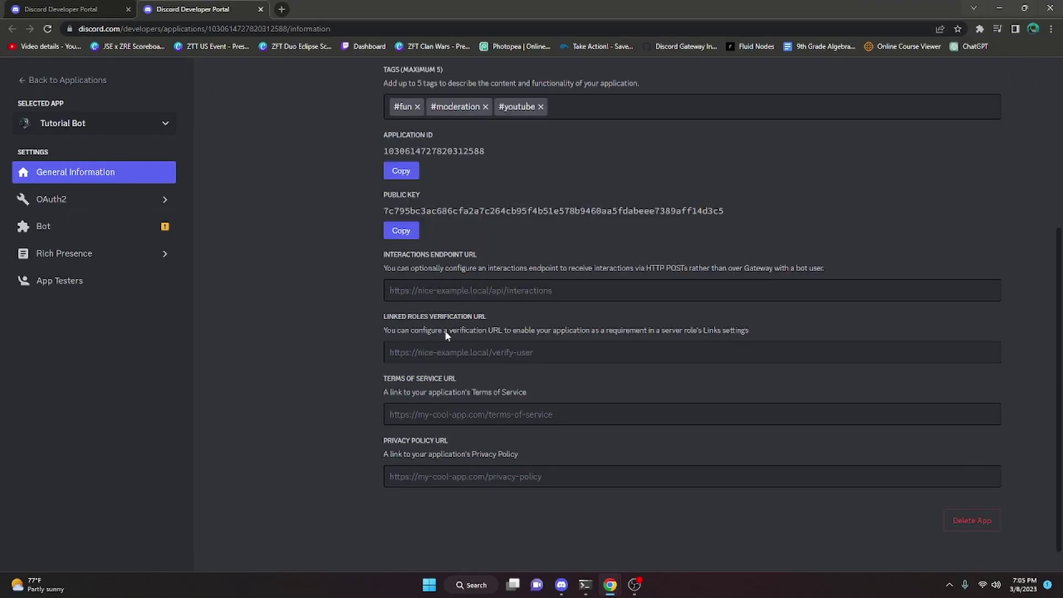
click(282, 7)
text(mrjawesome.github.io/tutorialbotTOS/)
key(Return)
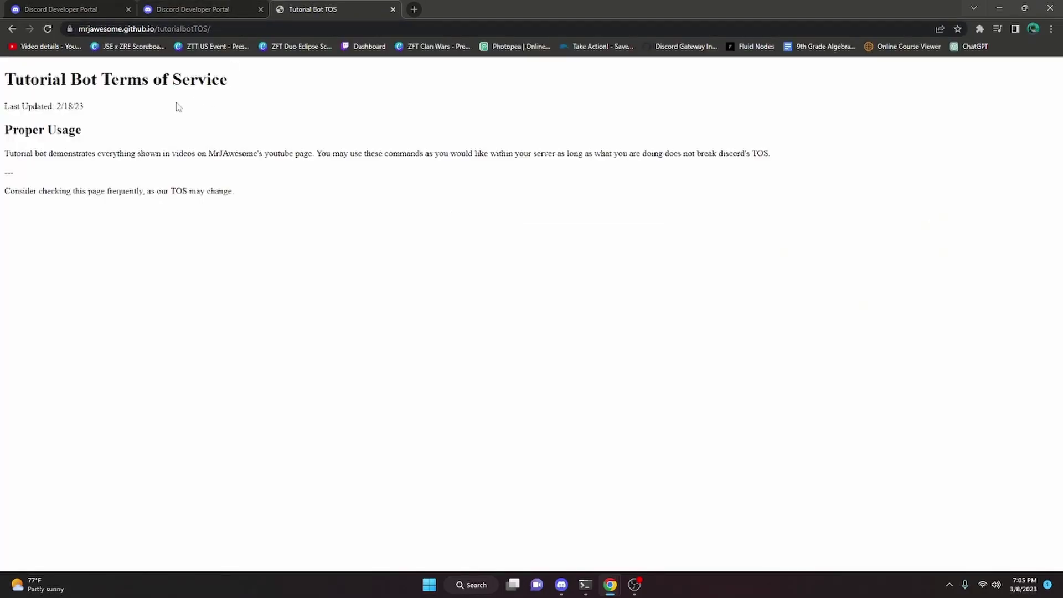
- Read through the Tutorial Bot Terms of Service text, including the Proper Usage paragraph
drag(255, 203, 4, 88)
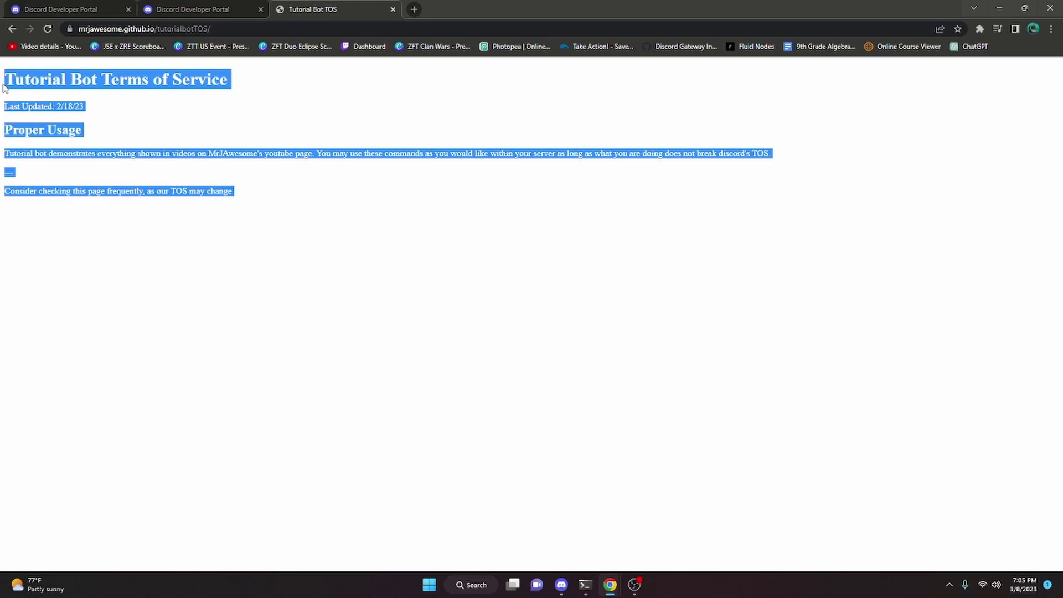
click(70, 114)
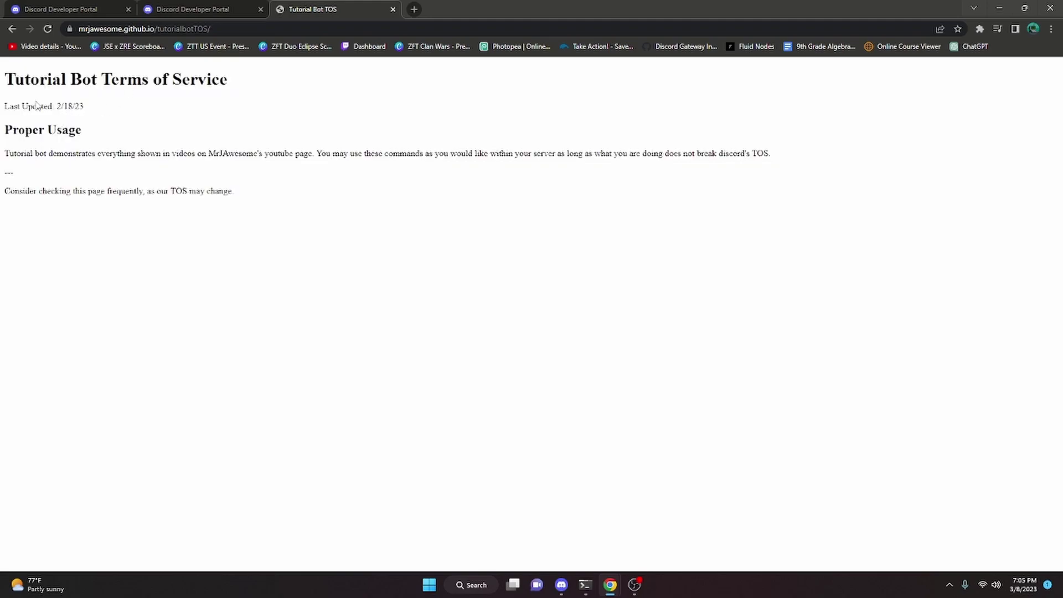
drag(4, 79, 114, 155)
drag(778, 154, 2, 154)
click(242, 148)
- Paste the TOS link as both the Terms of Service and Privacy Policy URLs and save
click(238, 10)
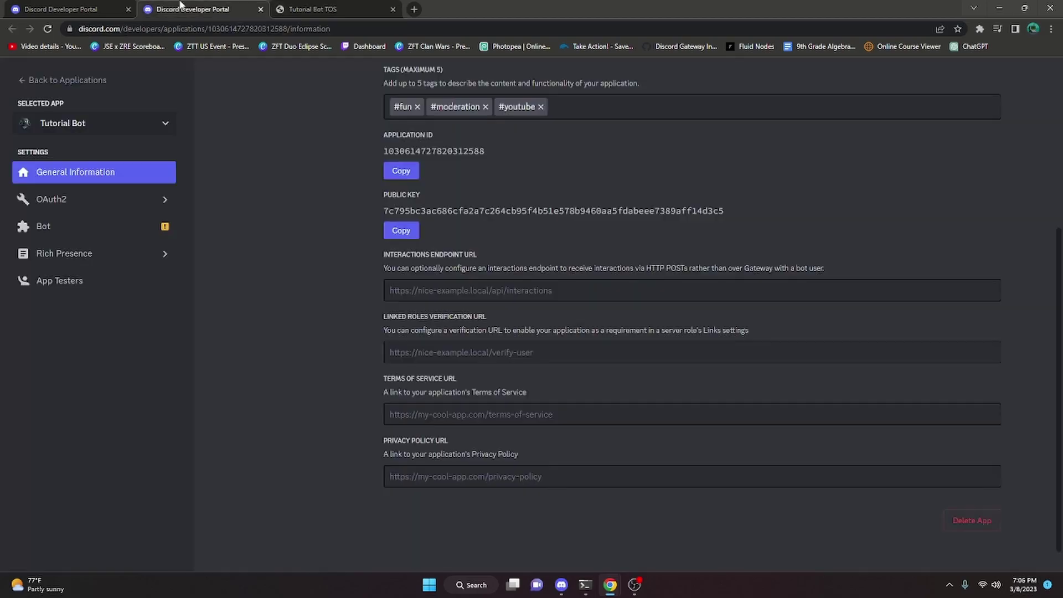
click(402, 424)
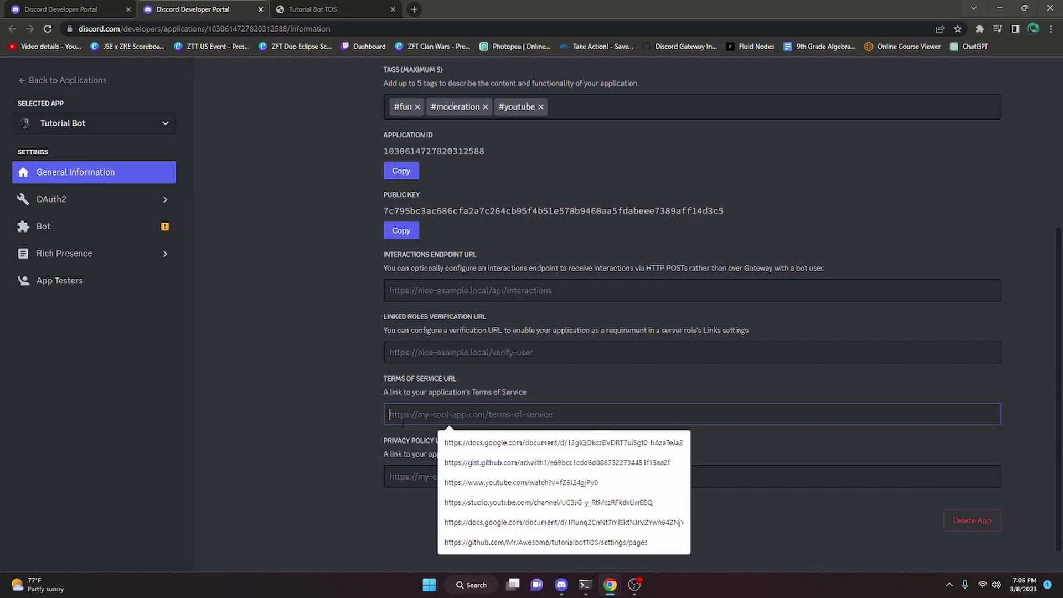
text(https://mrjawesome.github.io/tutorialbotTOS/)
scroll(563, 339, down, 2)
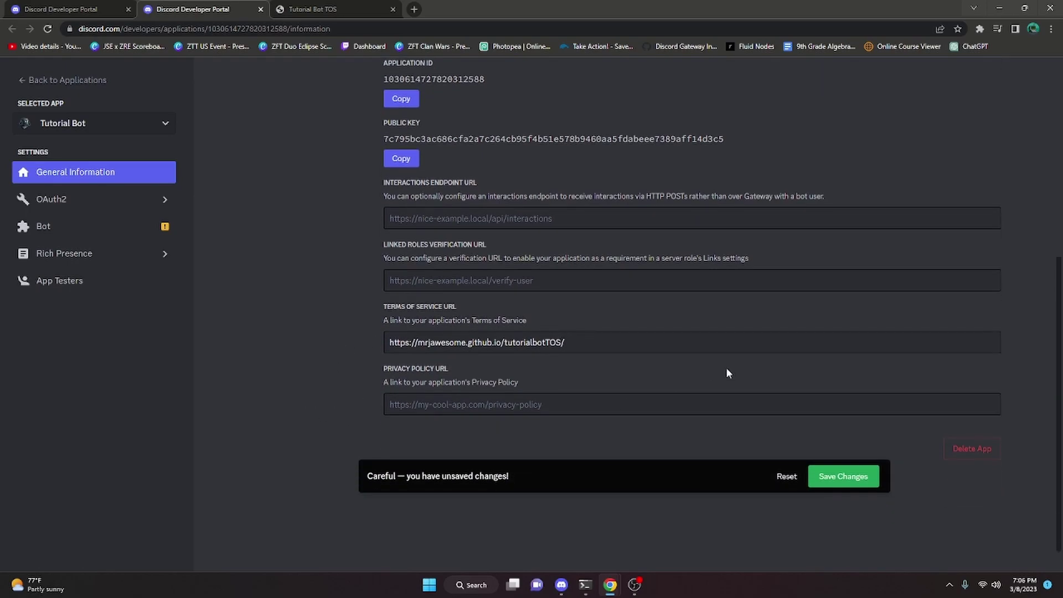
click(673, 404)
text(https://mrjawesome.github.io/tutorialbotTOS/)
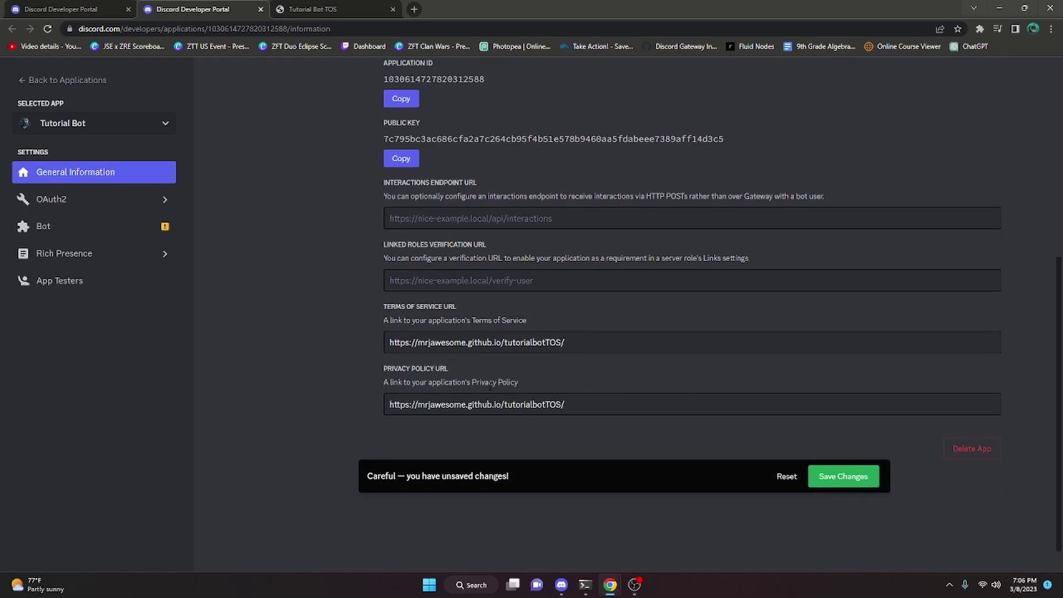
click(819, 468)
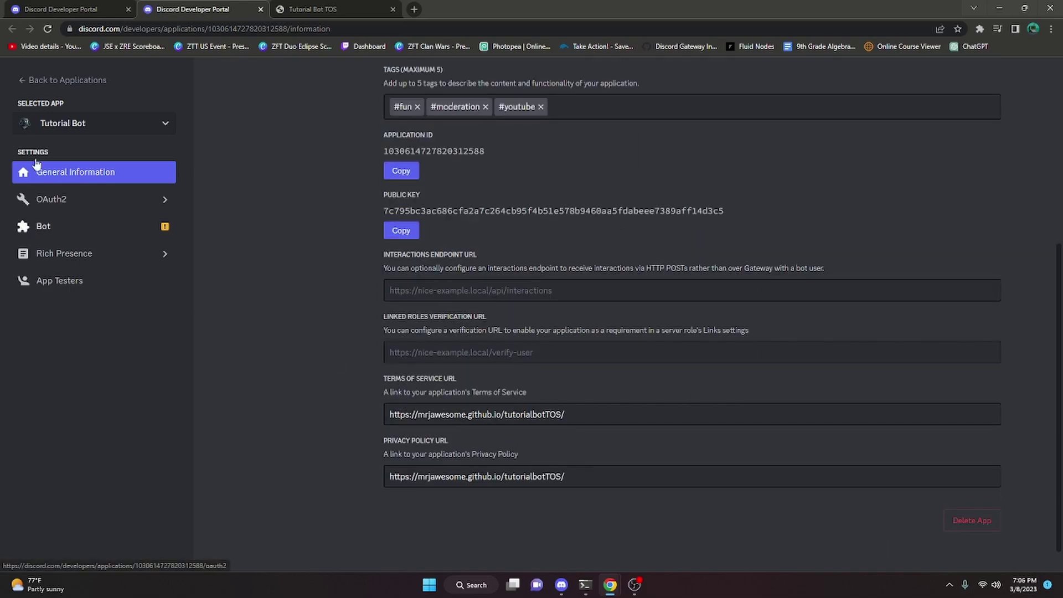
- Reload the Verification form to clear the warning, then switch to Discord's faq-archive channel
click(61, 8)
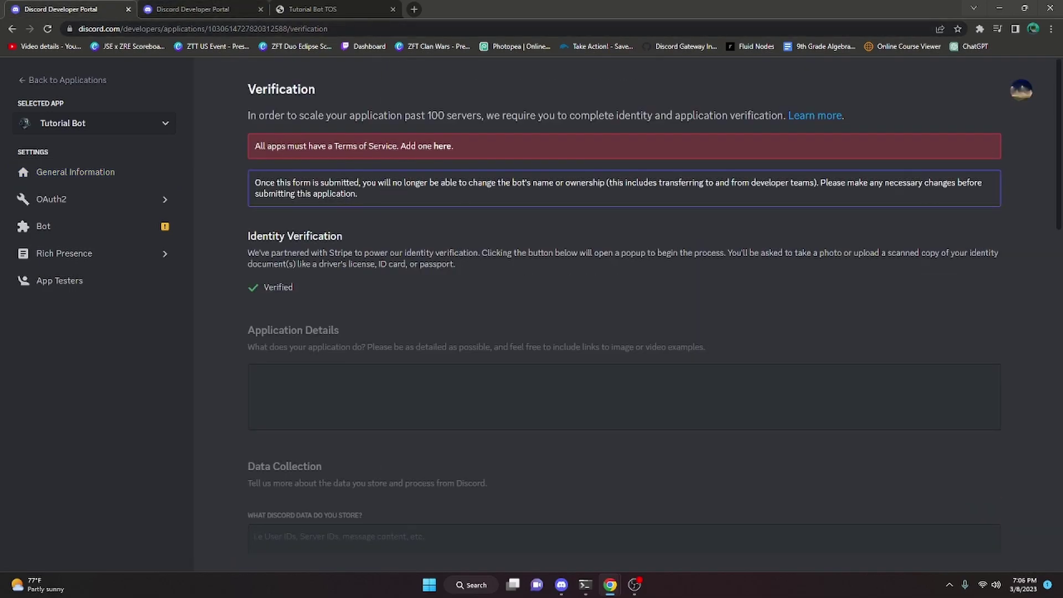
click(48, 28)
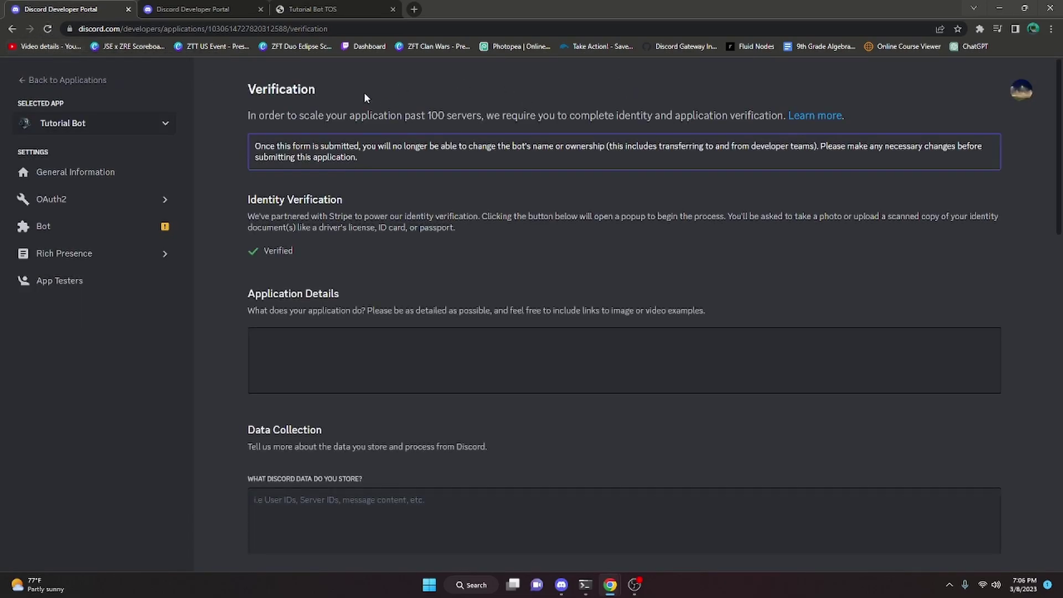
scroll(307, 369, down, 3)
scroll(416, 217, up, 3)
key(alt+Tab)
scroll(235, 186, down, 2)
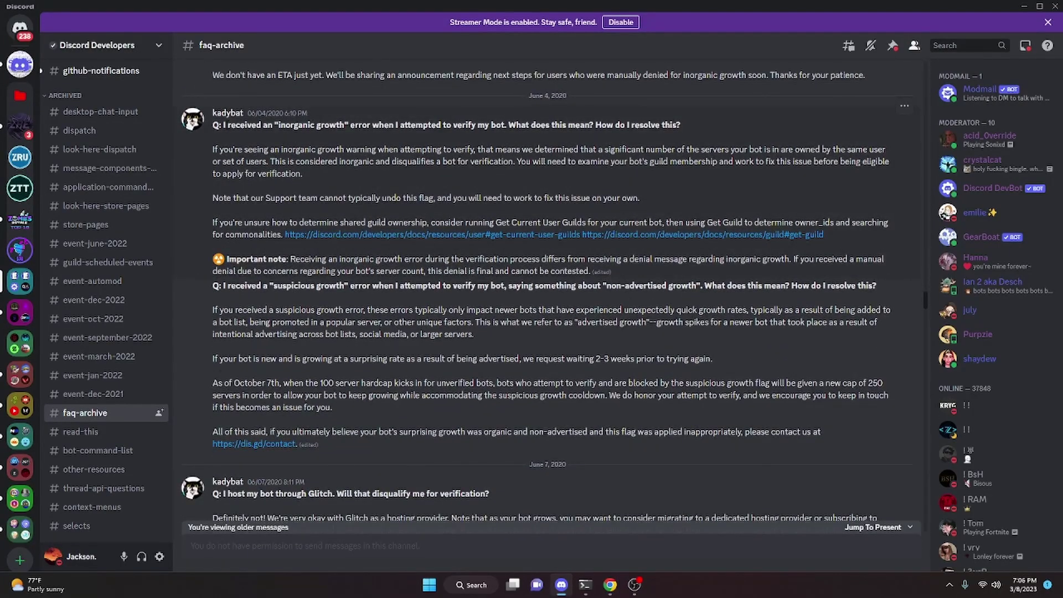
- Read the FAQs on inorganic and suspicious growth, then return to Chrome's Verification form
double_click(301, 149)
drag(598, 149, 832, 149)
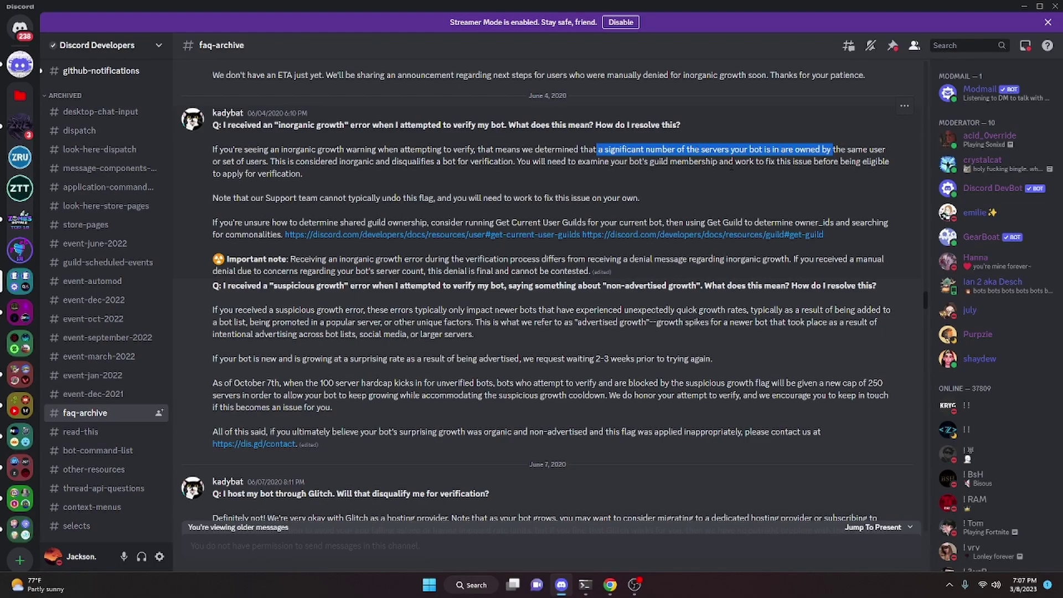
click(733, 166)
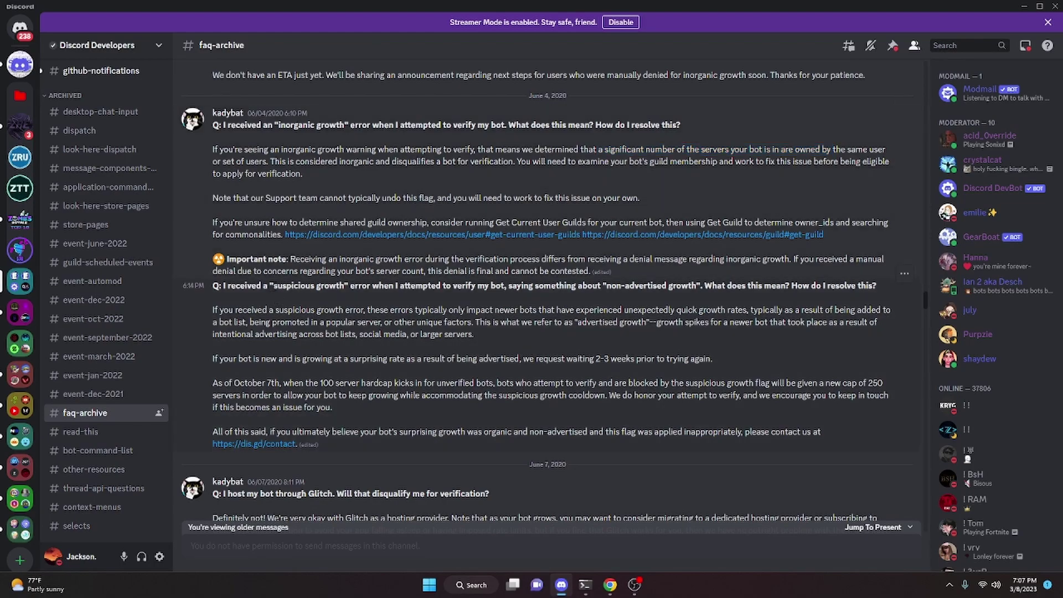
drag(274, 286, 344, 287)
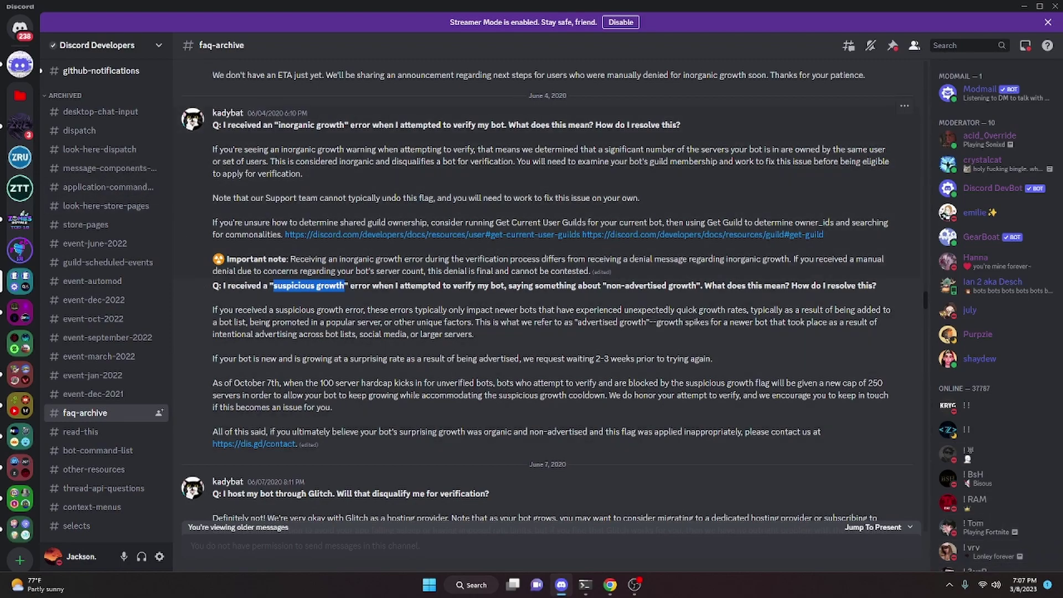
click(336, 297)
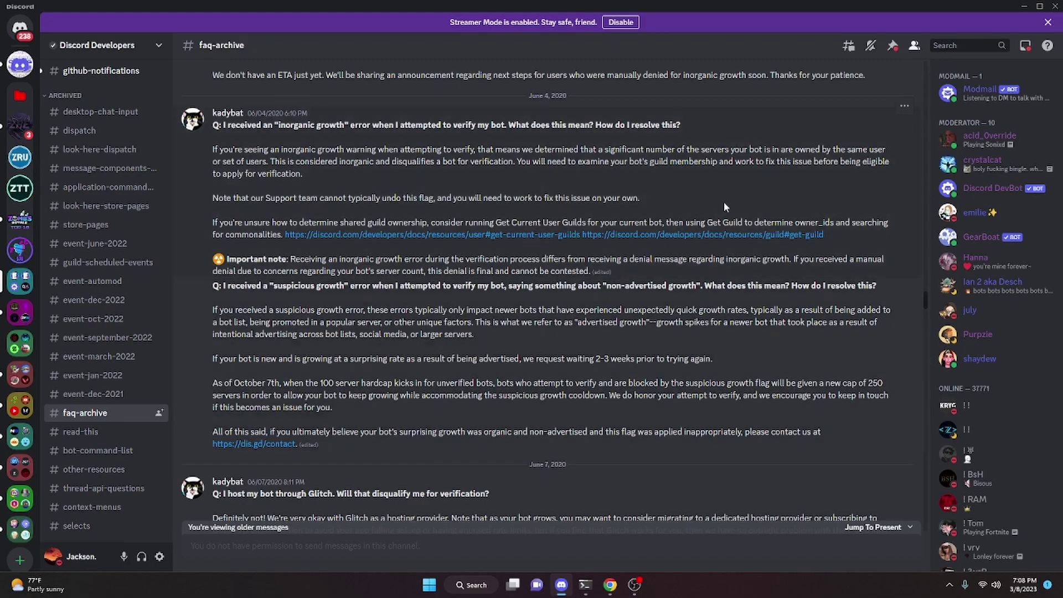
key(alt+Tab)
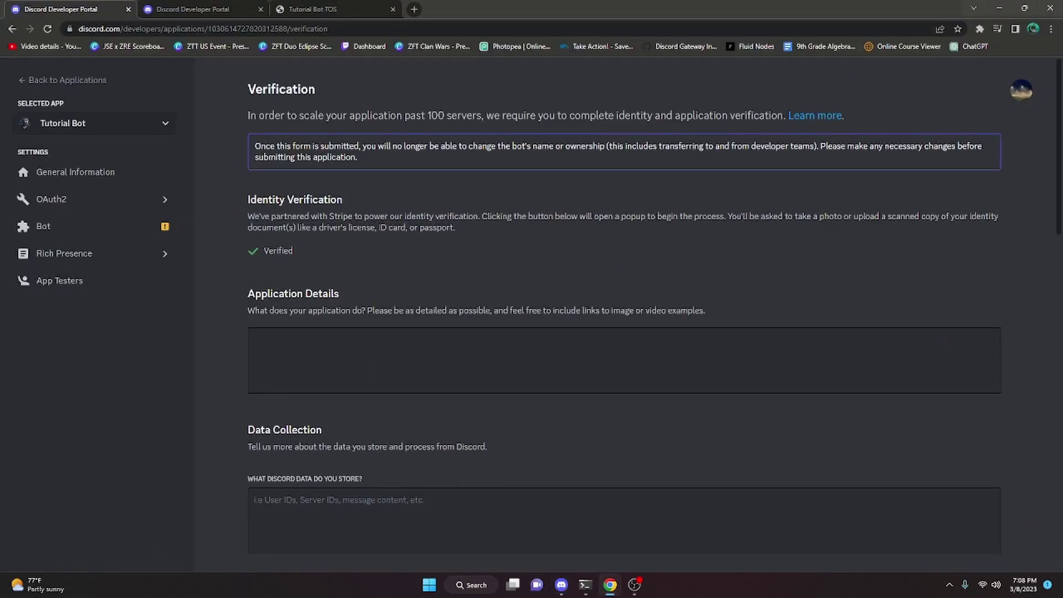
click(346, 352)
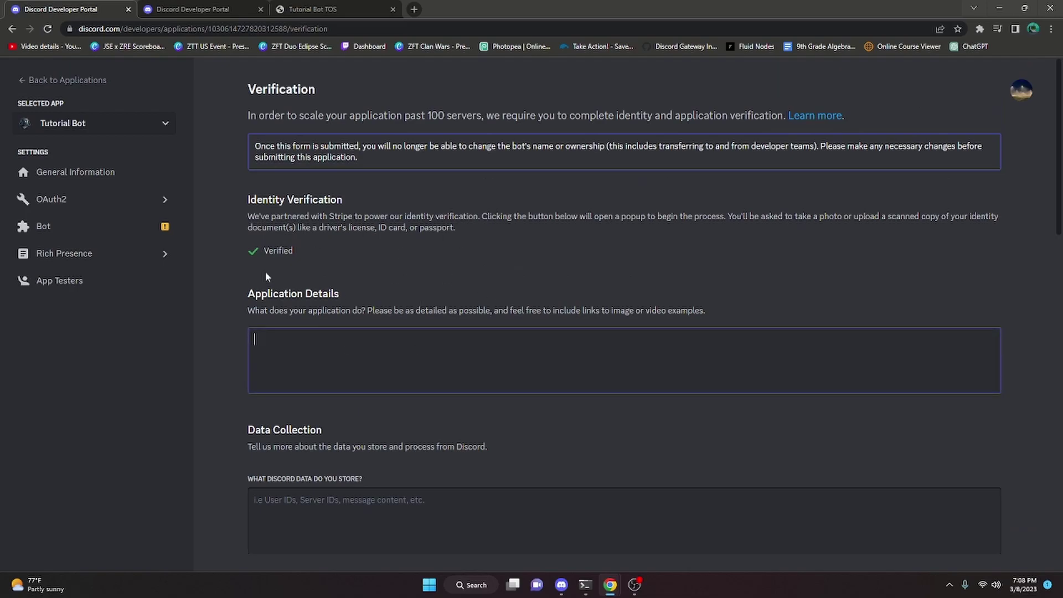
scroll(399, 328, down, 10)
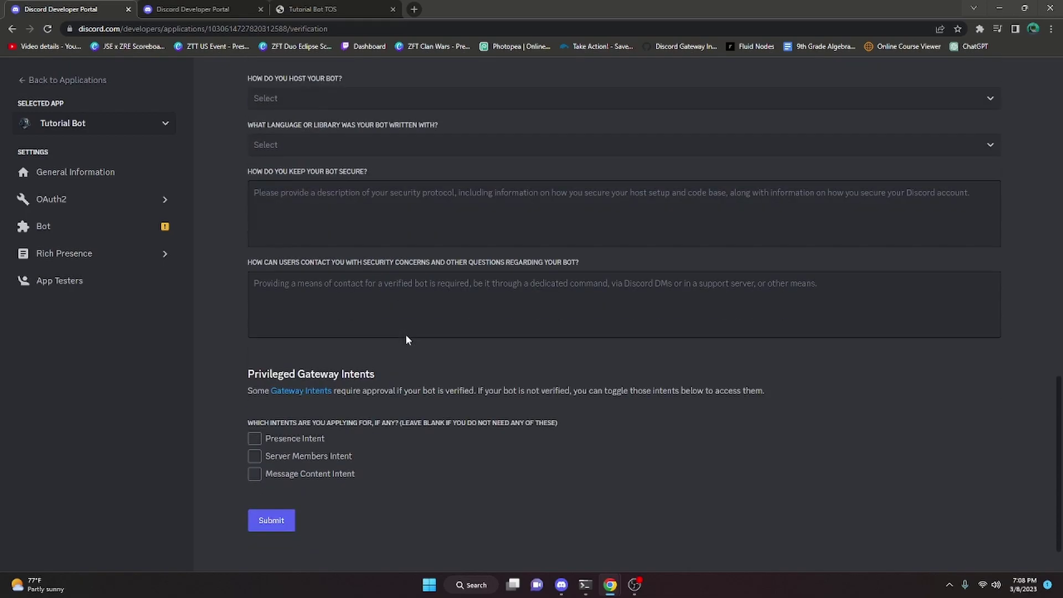
scroll(407, 339, up, 10)
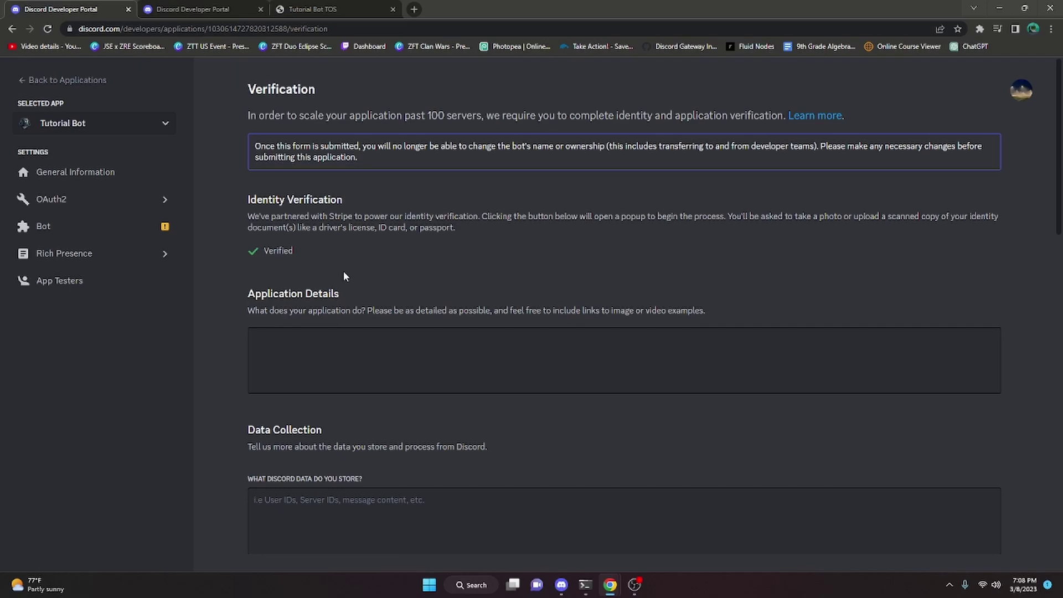
drag(247, 310, 686, 331)
click(685, 332)
scroll(686, 331, down, 2)
drag(249, 188, 339, 200)
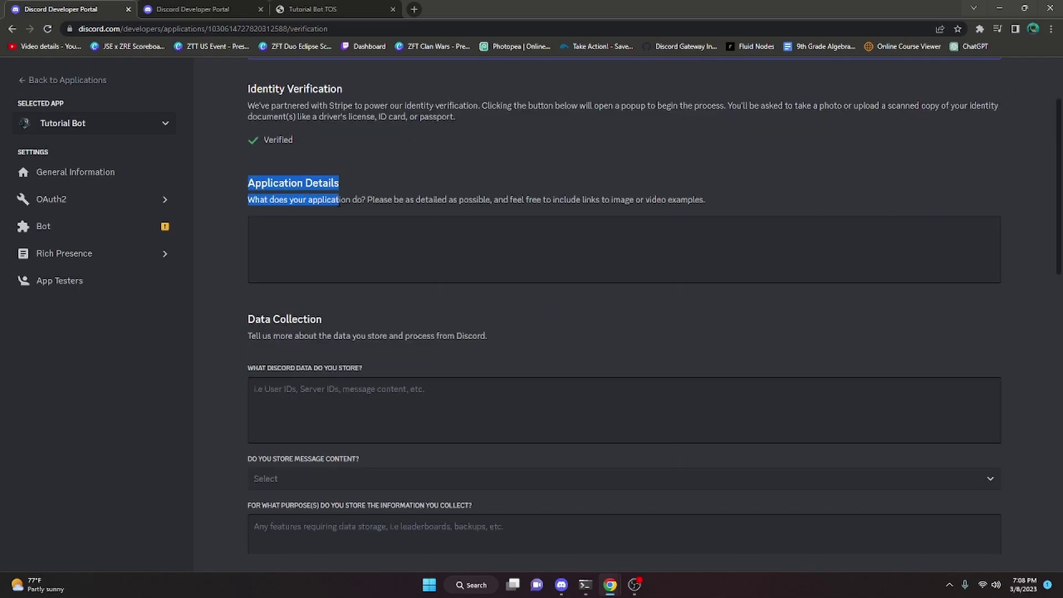
click(284, 205)
drag(248, 201, 710, 204)
double_click(626, 201)
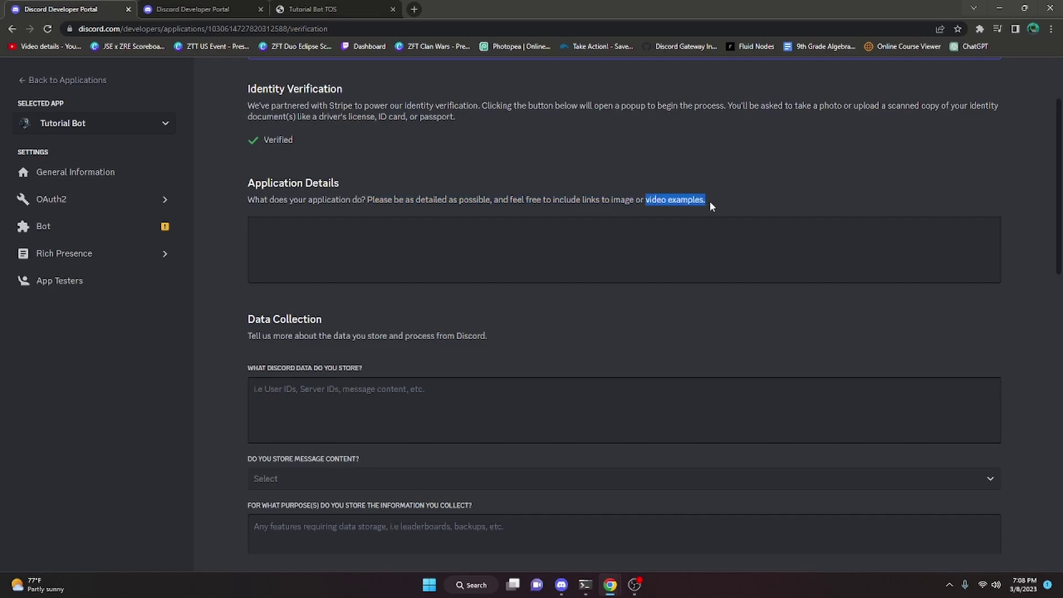
drag(248, 200, 351, 200)
scroll(325, 217, down, 2)
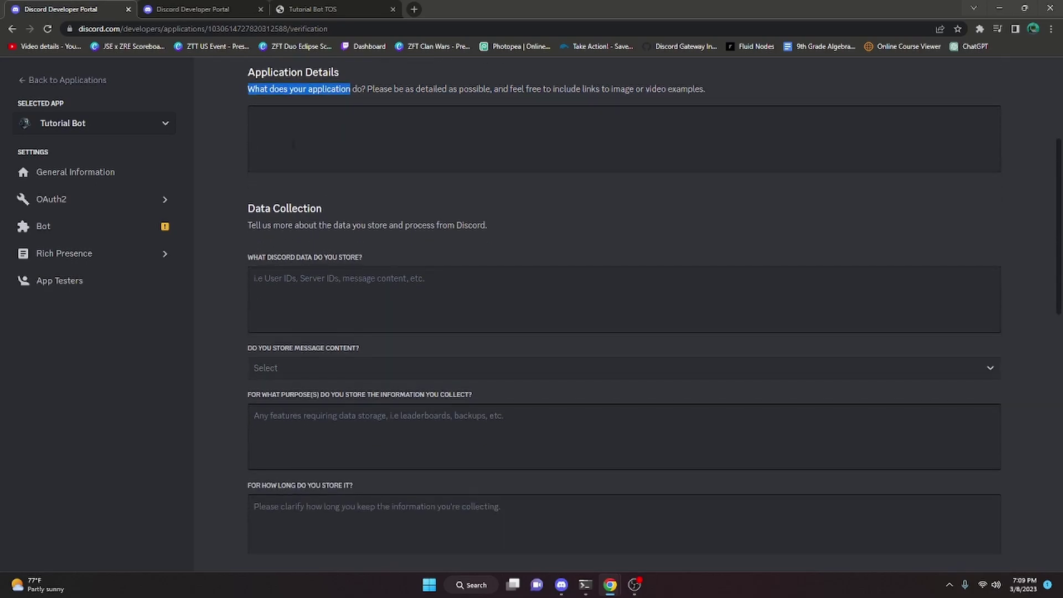
click(321, 144)
scroll(313, 284, up, 4)
scroll(313, 284, down, 2)
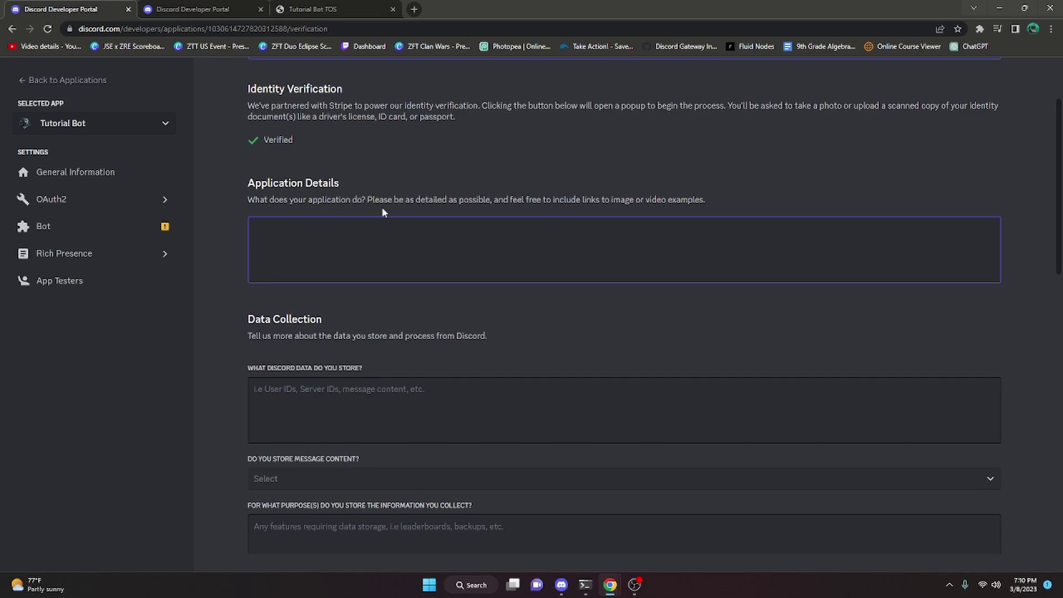
scroll(381, 207, down, 4)
drag(231, 131, 393, 139)
click(334, 160)
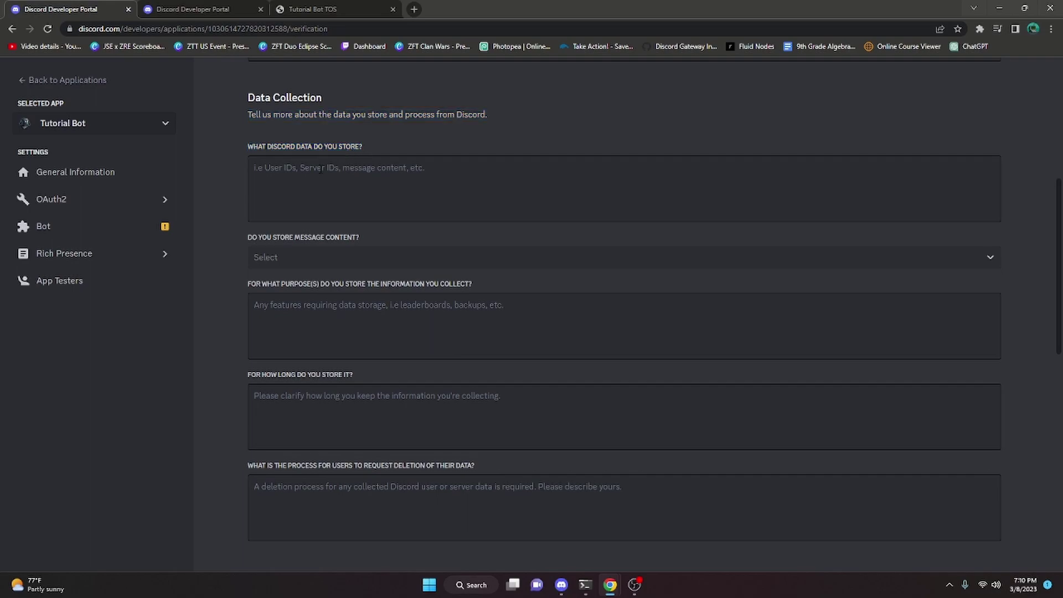
click(296, 174)
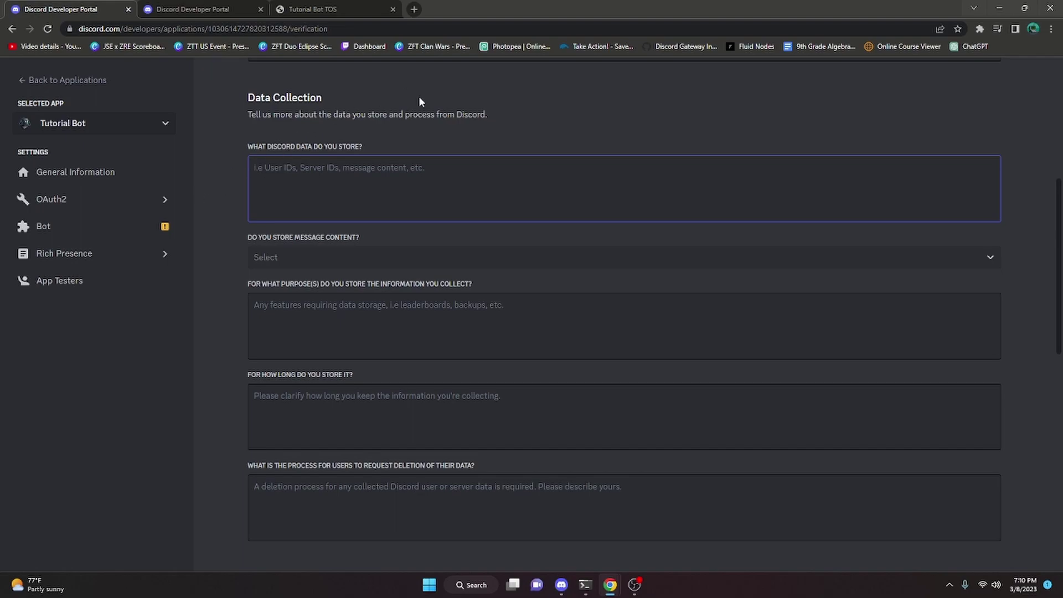
click(315, 147)
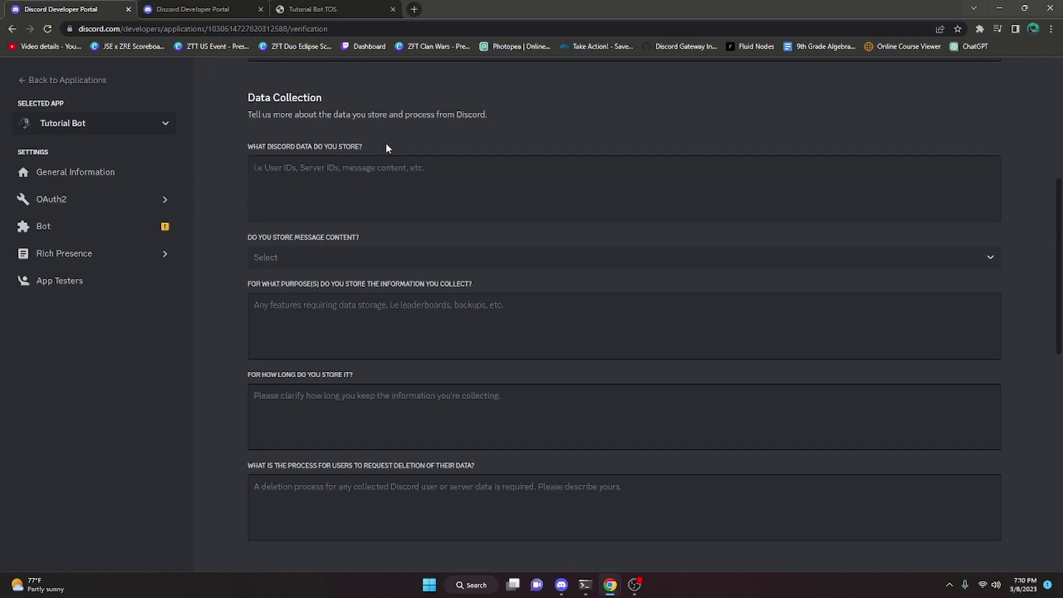
drag(386, 146, 245, 151)
click(341, 139)
scroll(321, 179, down, 2)
click(259, 142)
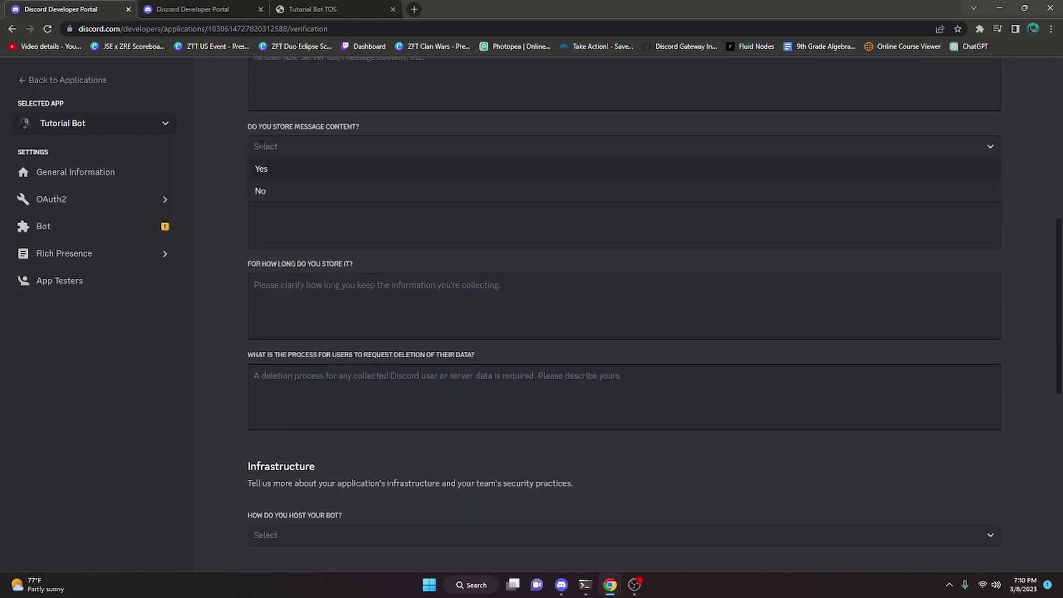
click(293, 124)
click(309, 148)
click(240, 161)
scroll(270, 119, down, 1)
drag(249, 118, 532, 117)
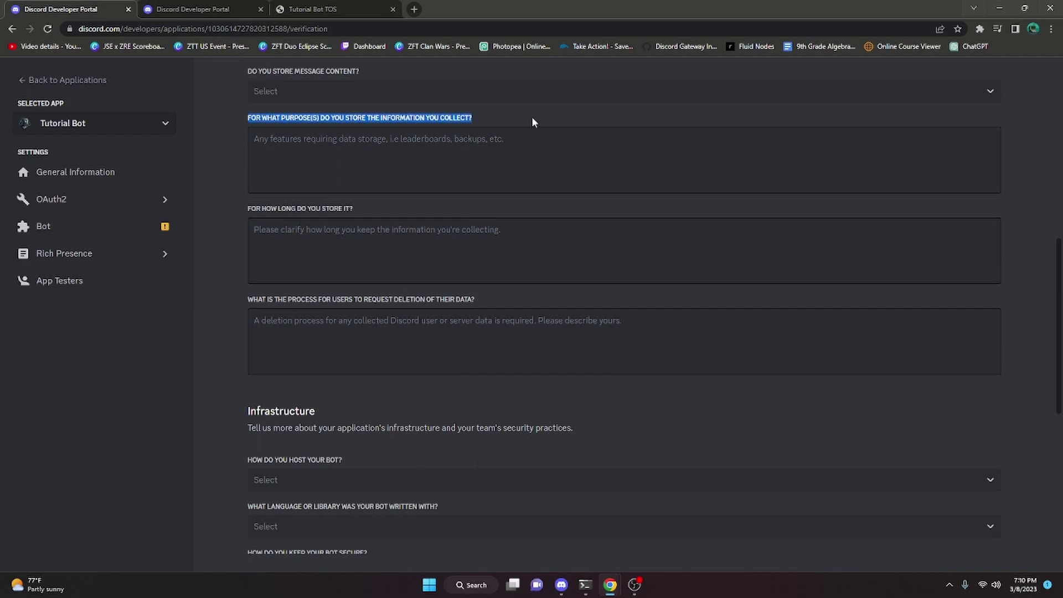
scroll(404, 130, up, 4)
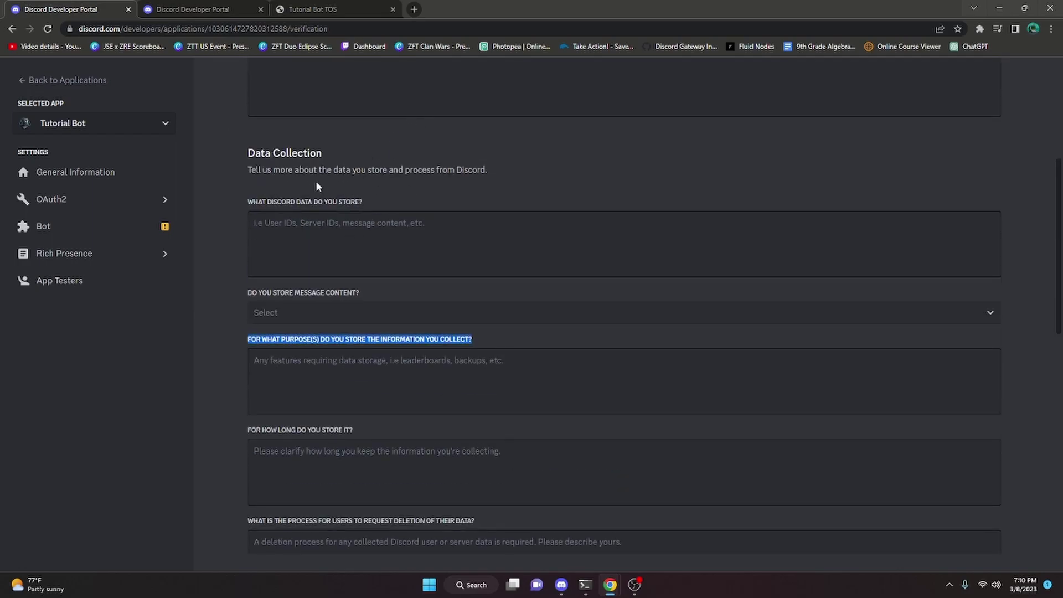
click(319, 240)
scroll(319, 240, down, 1)
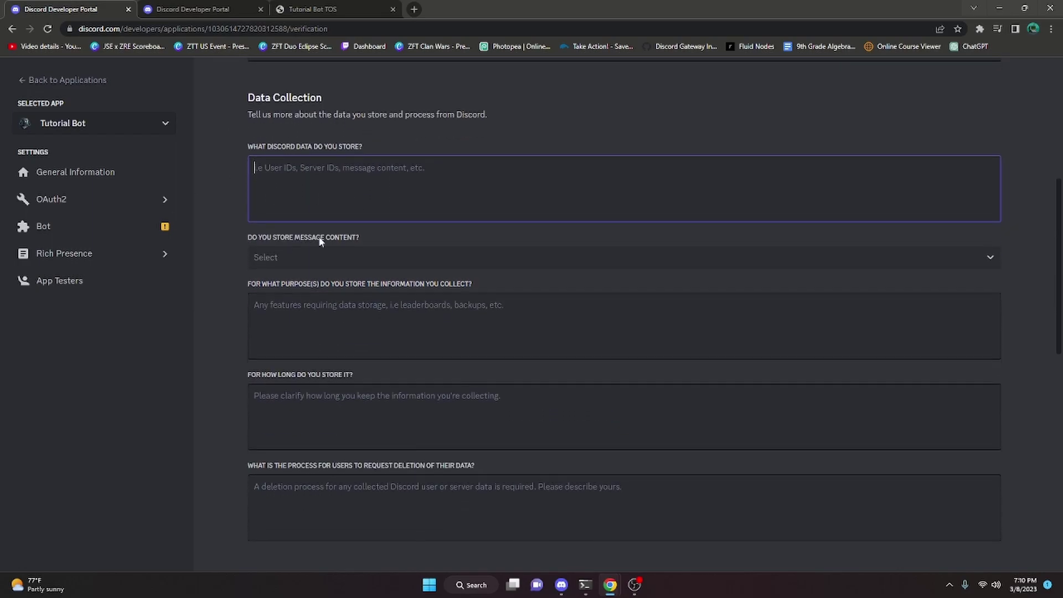
drag(250, 283, 354, 376)
scroll(303, 198, down, 2)
click(303, 198)
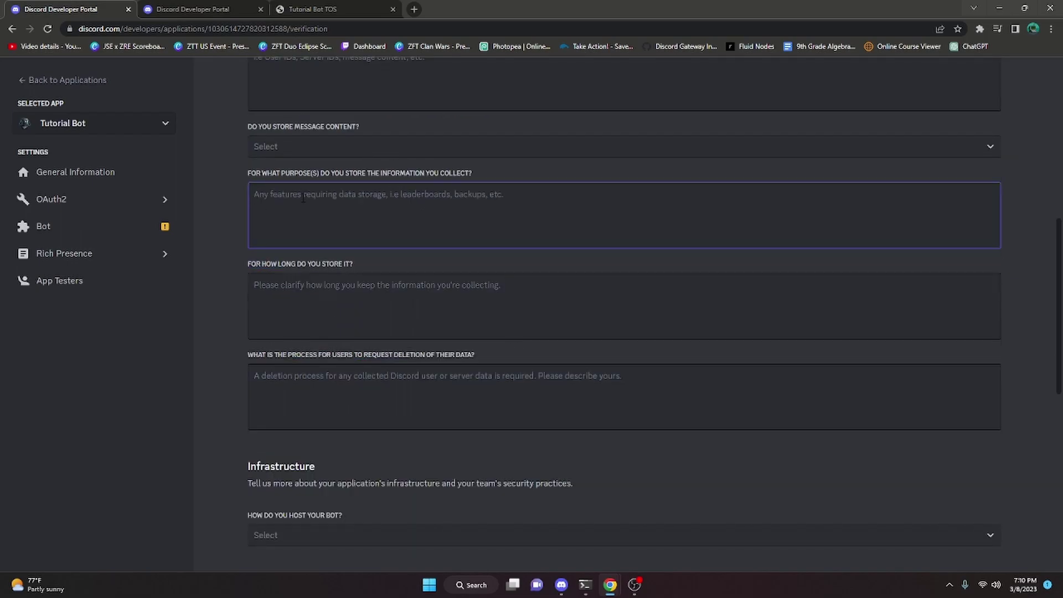
drag(497, 172, 294, 159)
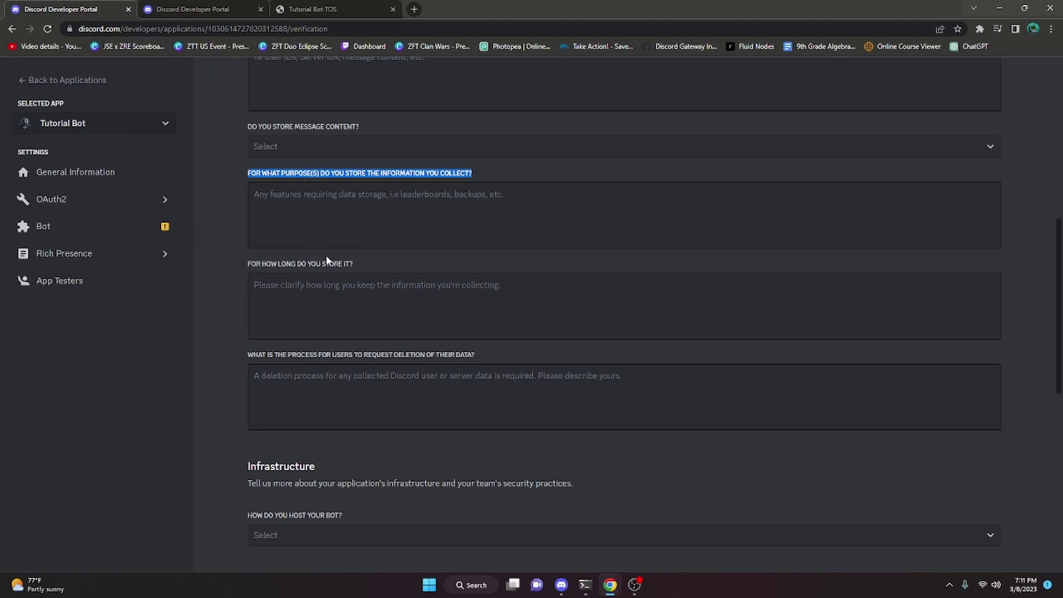
drag(365, 265, 260, 267)
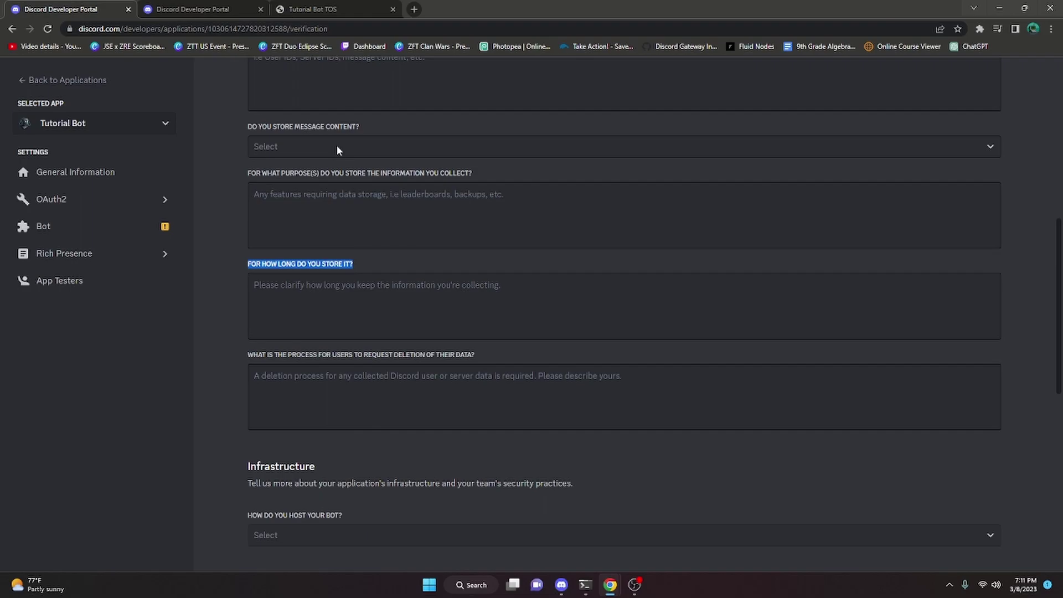
scroll(344, 134, down, 2)
drag(247, 244, 484, 247)
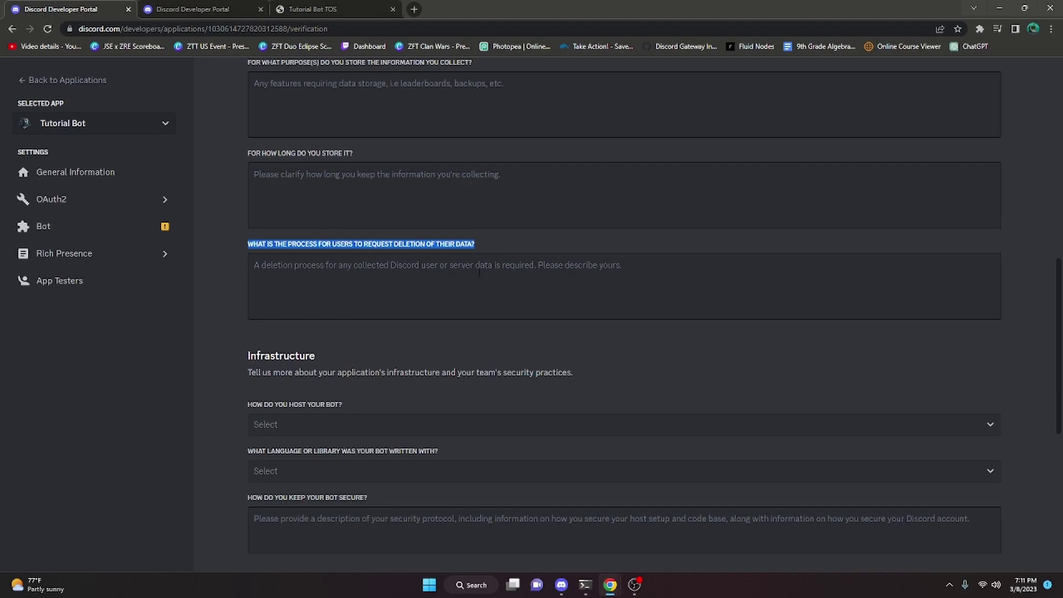
- Set 'How do you host your bot?' to Scaleway in the Infrastructure section
click(473, 247)
scroll(414, 243, up, 3)
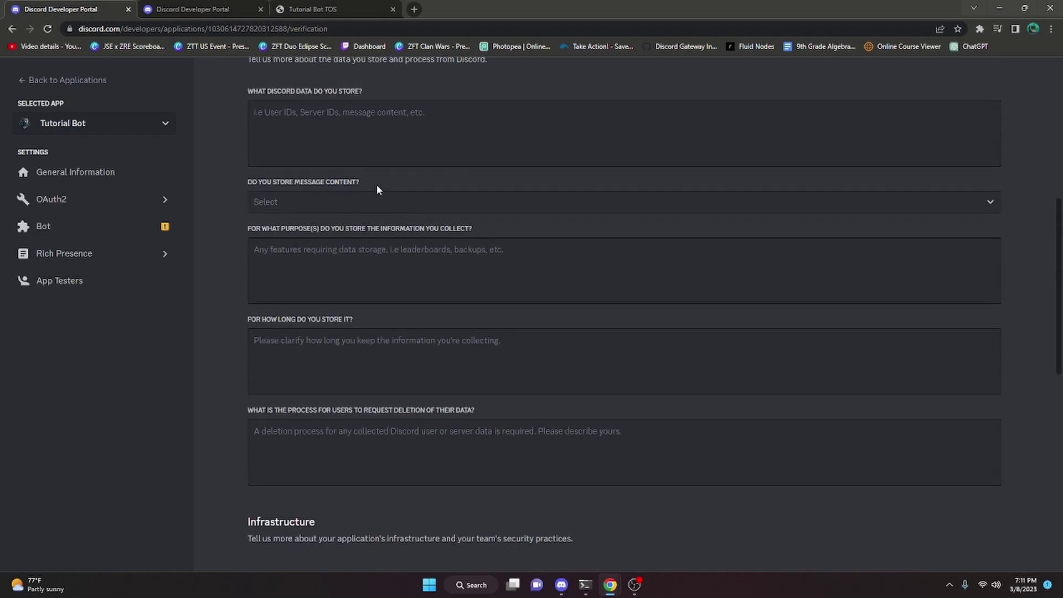
scroll(376, 190, up, 3)
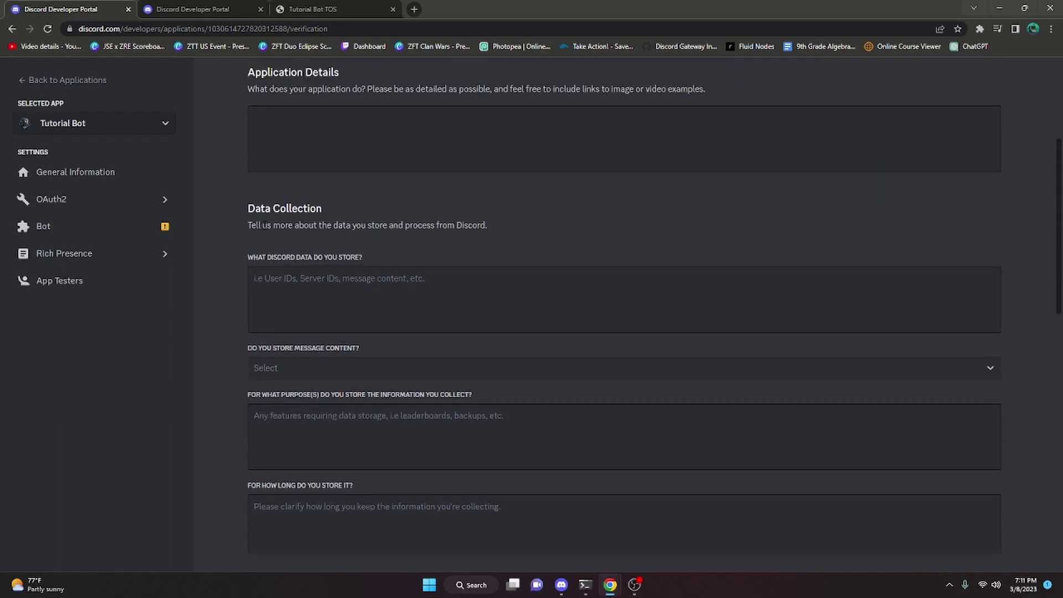
scroll(267, 225, down, 7)
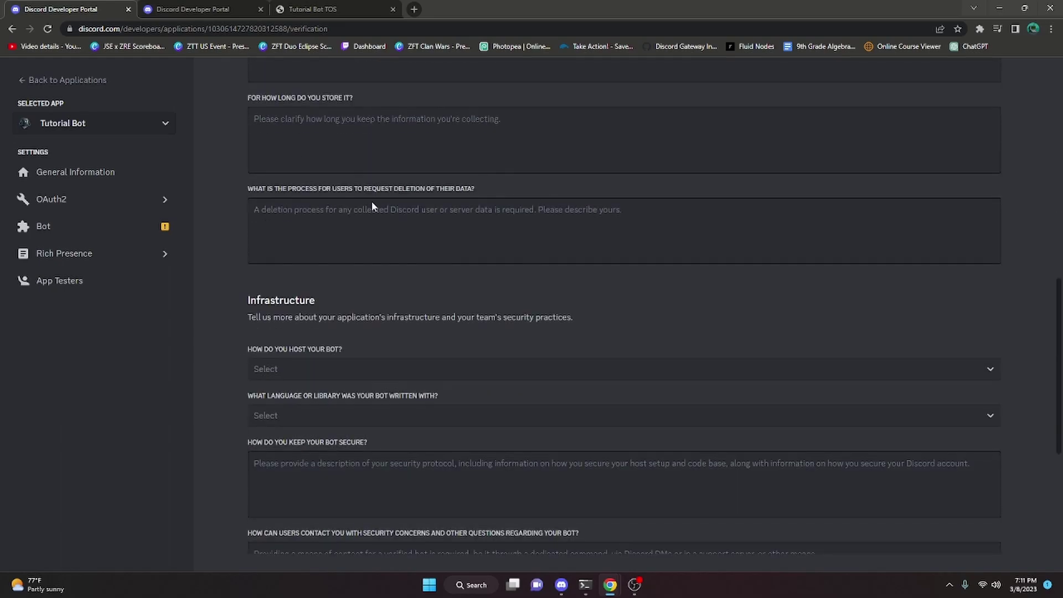
scroll(463, 155, down, 3)
click(271, 203)
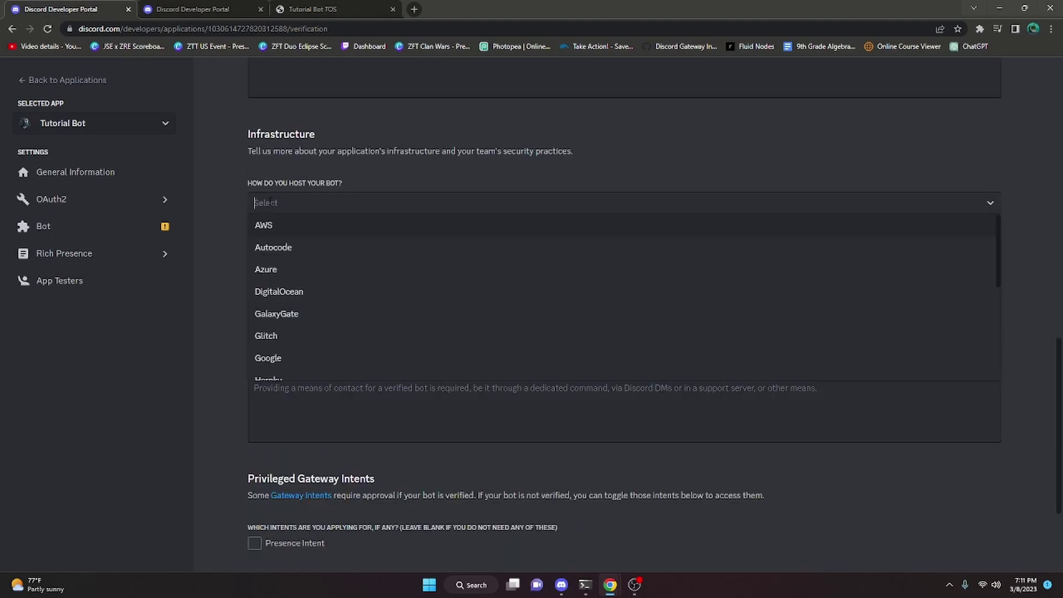
scroll(279, 293, down, 3)
scroll(281, 295, down, 2)
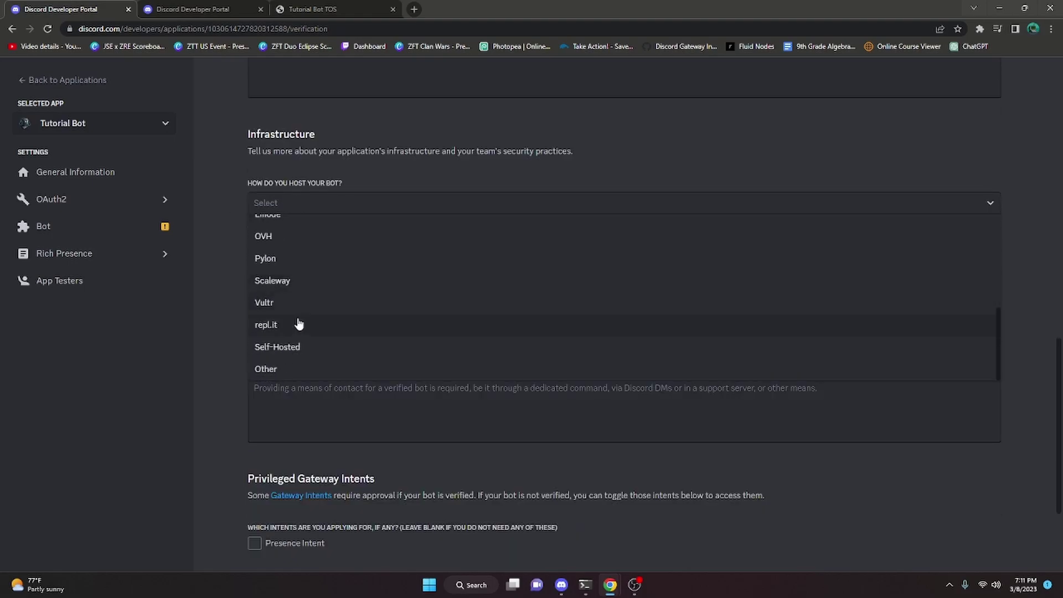
scroll(300, 310, up, 5)
scroll(296, 287, down, 5)
click(287, 369)
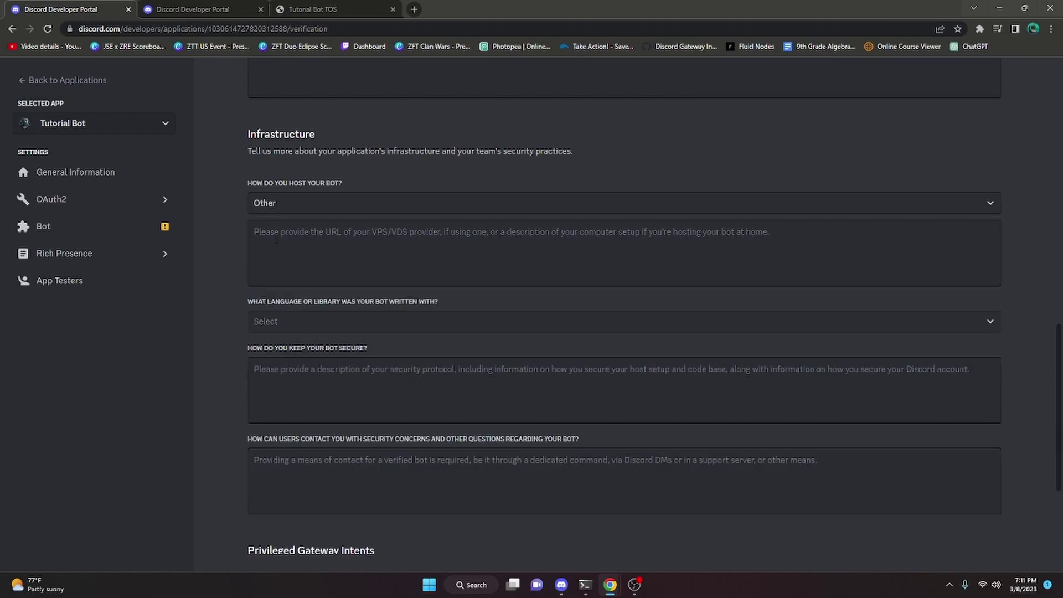
click(310, 200)
click(300, 280)
click(301, 203)
scroll(299, 294, up, 3)
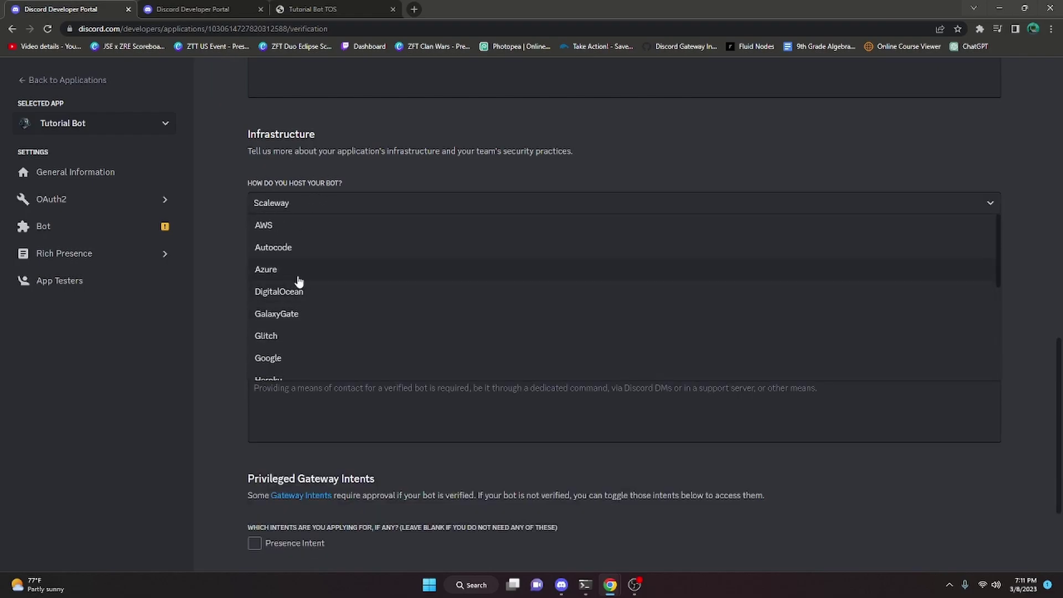
click(277, 207)
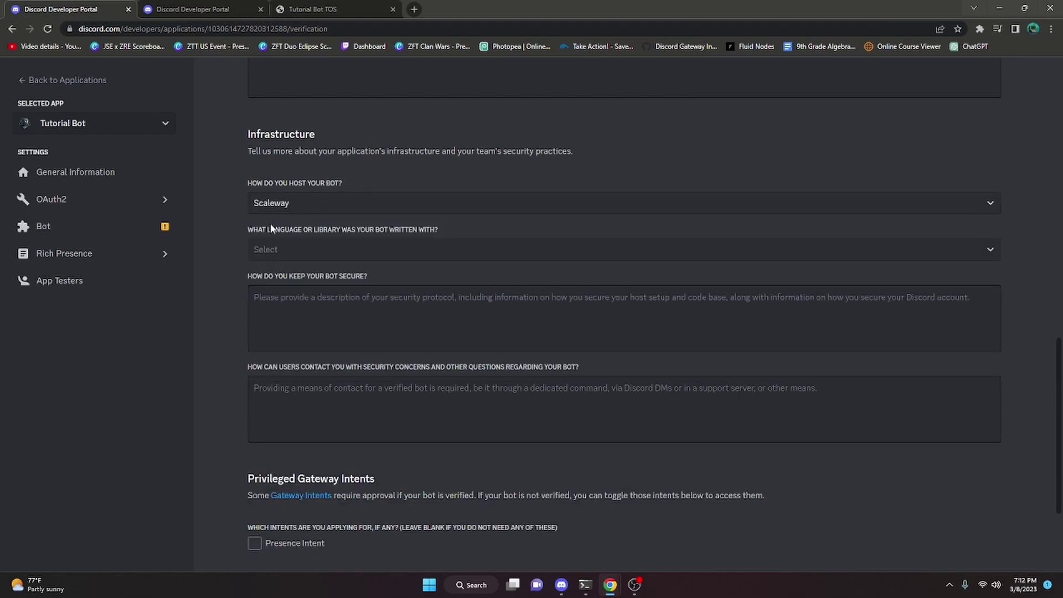
- Look through the bot language/library dropdown and close it without choosing anything
click(325, 250)
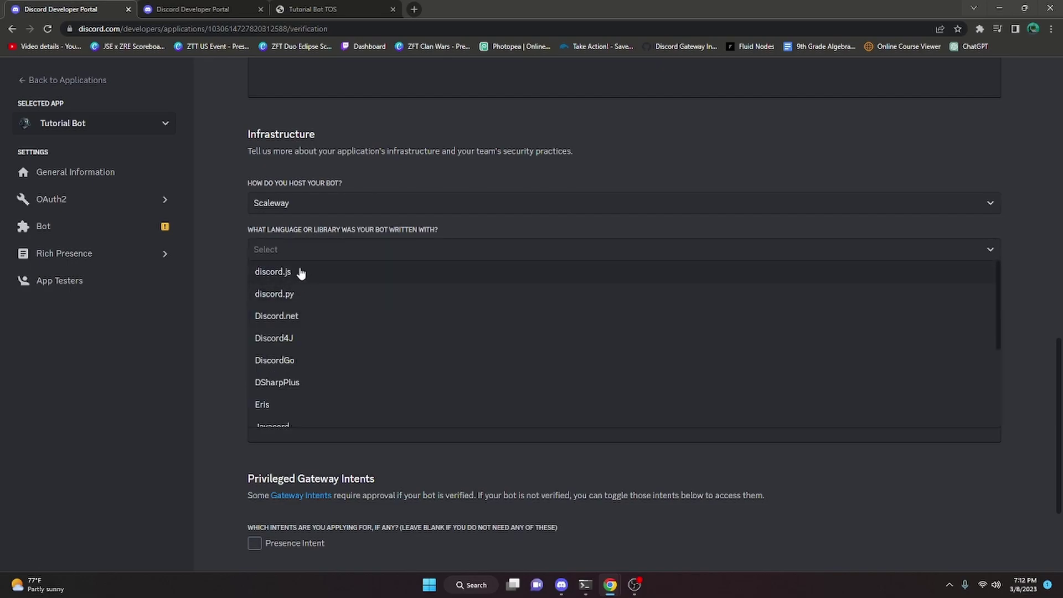
click(298, 227)
scroll(365, 261, down, 2)
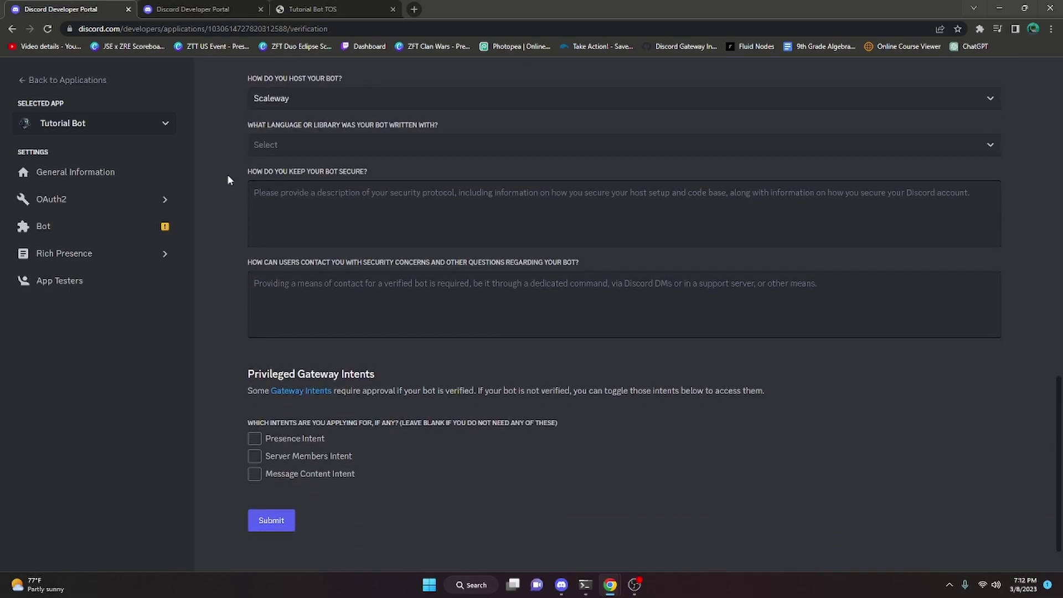
drag(227, 175, 361, 175)
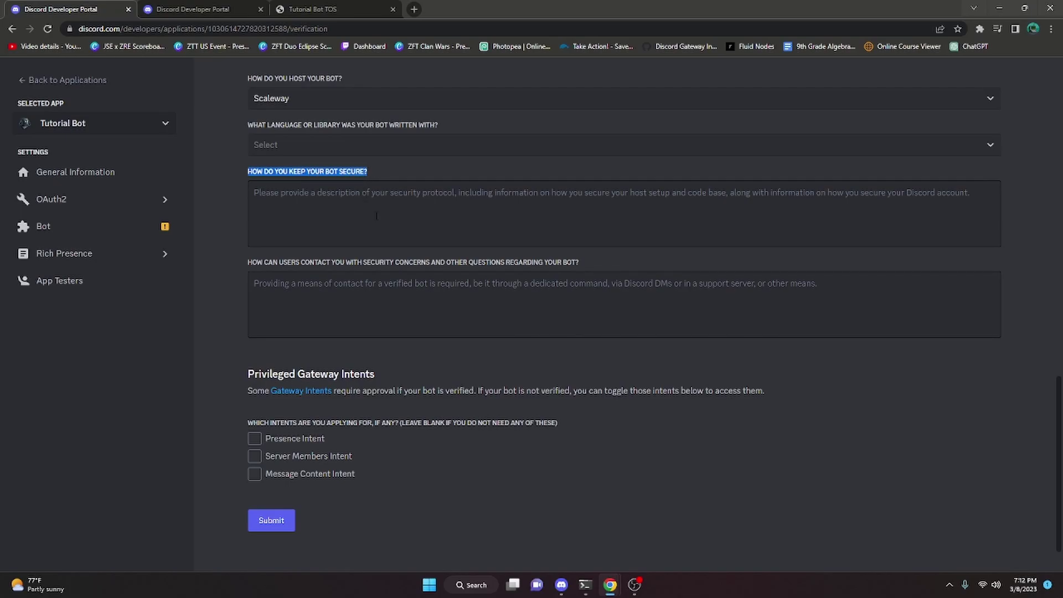
click(252, 174)
click(218, 185)
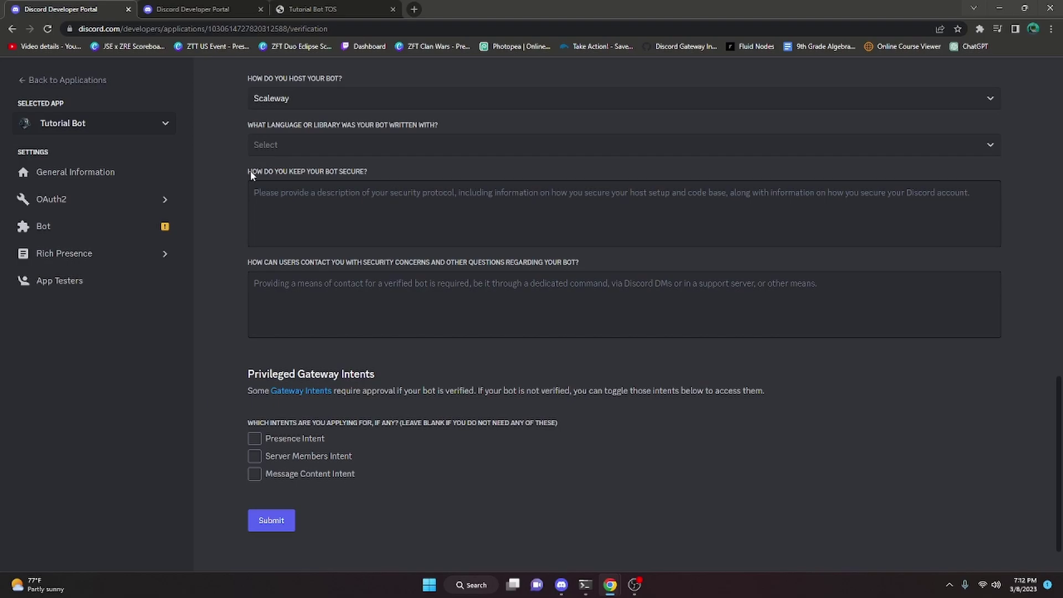
drag(248, 262, 517, 261)
click(576, 266)
drag(242, 378, 413, 391)
click(414, 391)
scroll(360, 314, up, 15)
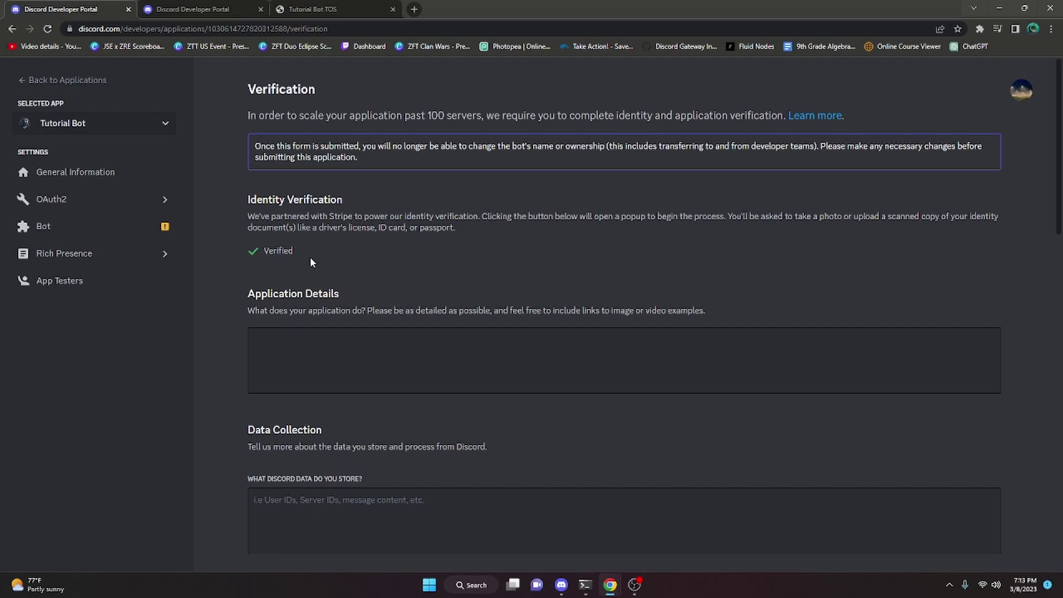
click(273, 354)
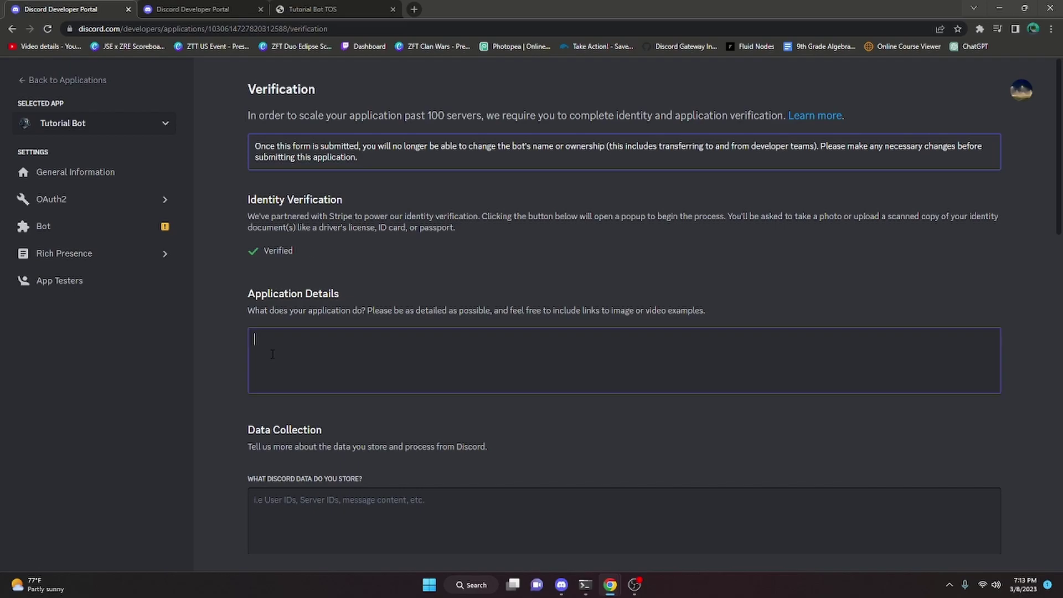
text(i maske moderation bot)
drag(361, 343, 251, 348)
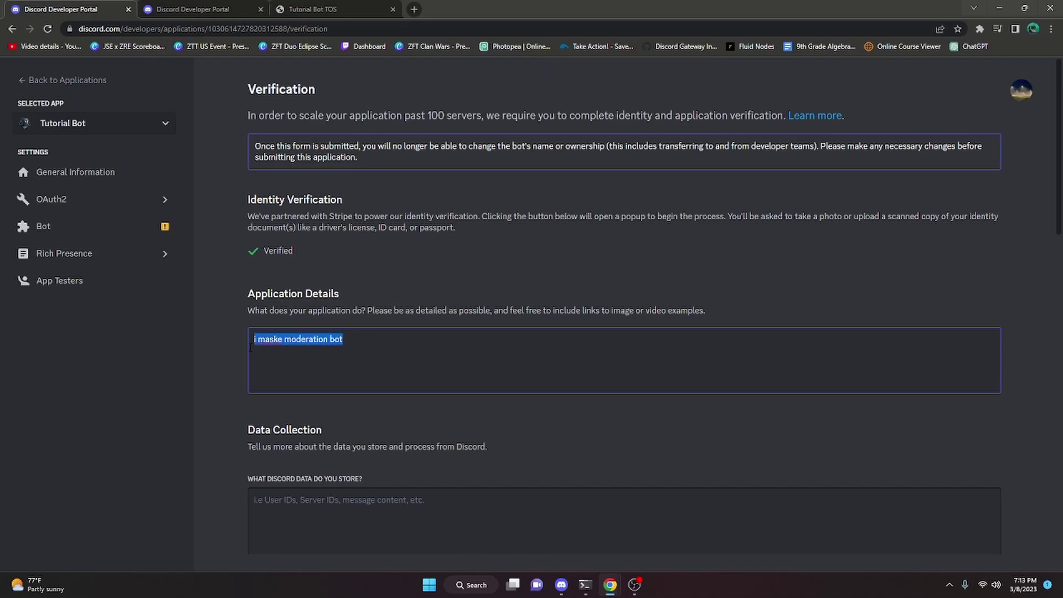
key(BackSpace)
click(232, 355)
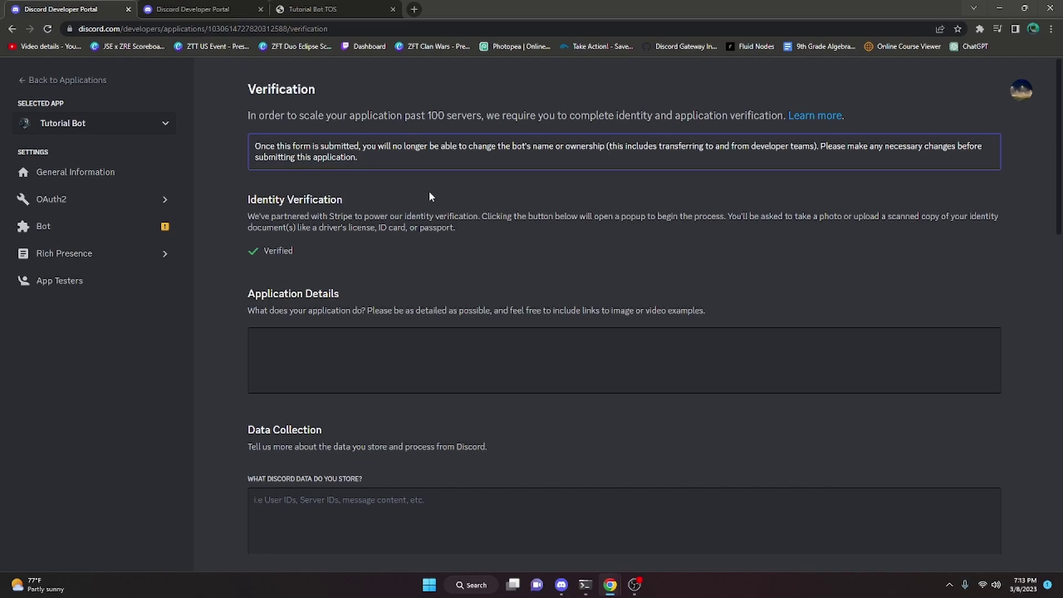
scroll(403, 222, down, 15)
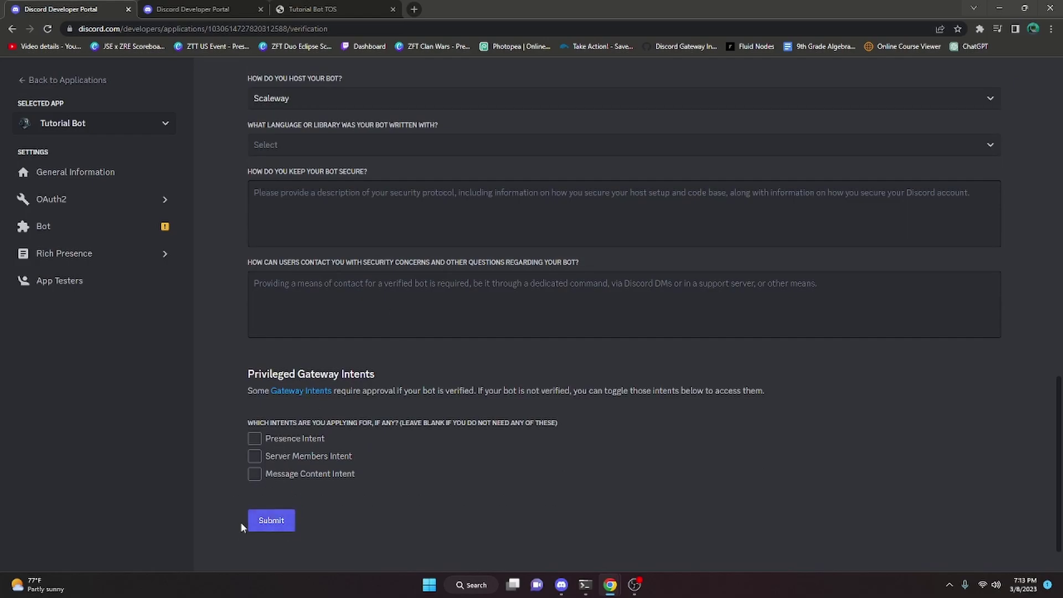
- Review the Verification Request Processing notice now shown on Tutorial Bot's Bot page
scroll(429, 371, up, 15)
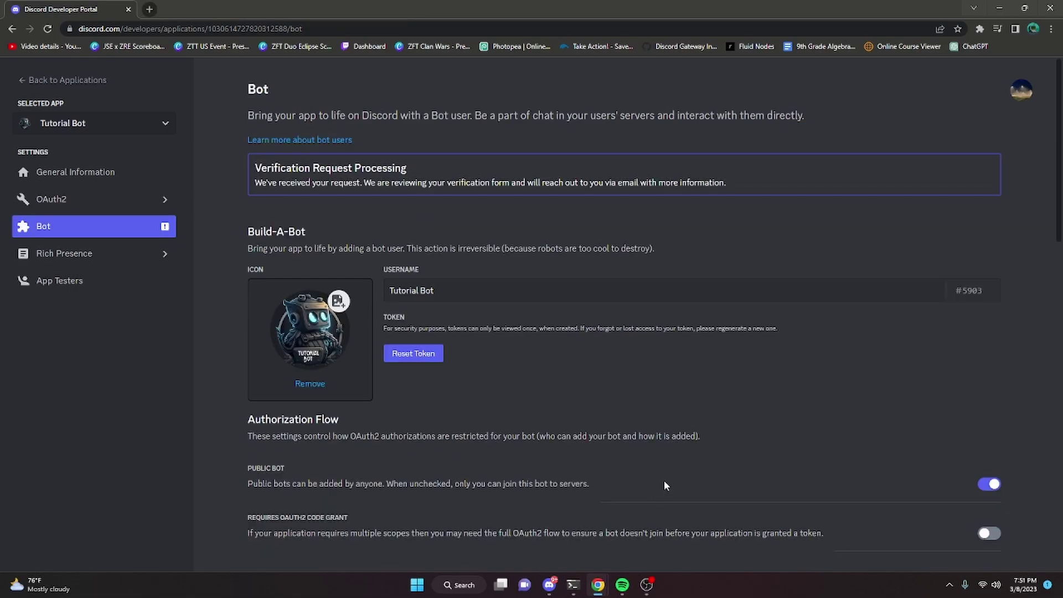
drag(254, 168, 407, 167)
drag(254, 182, 391, 184)
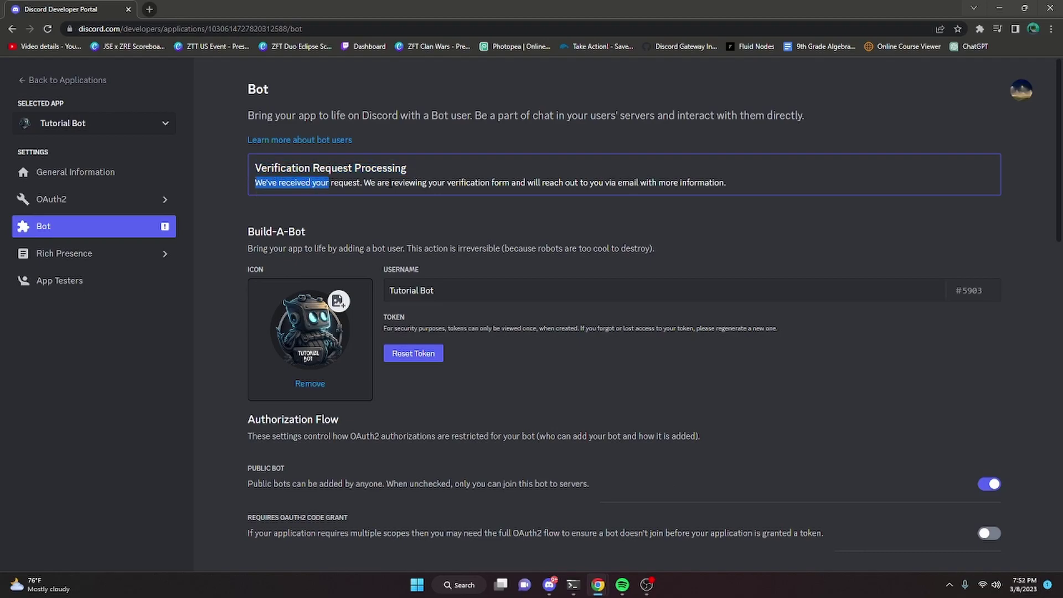
click(362, 186)
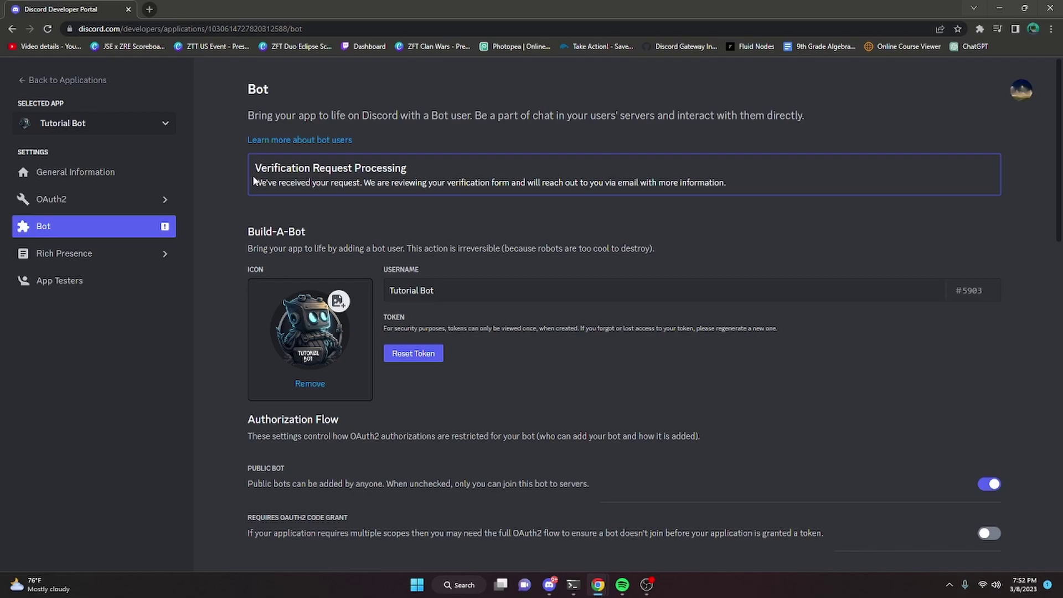
- Load Discord's support requests address, dis.gd/mytickets, in a new browser tab
click(149, 8)
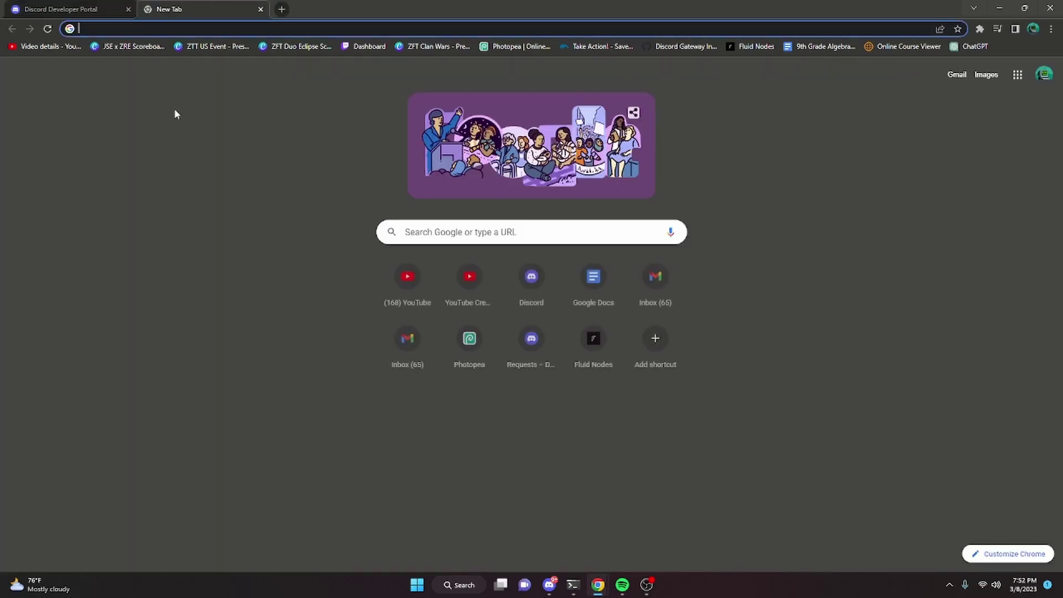
text(dis.gd/)
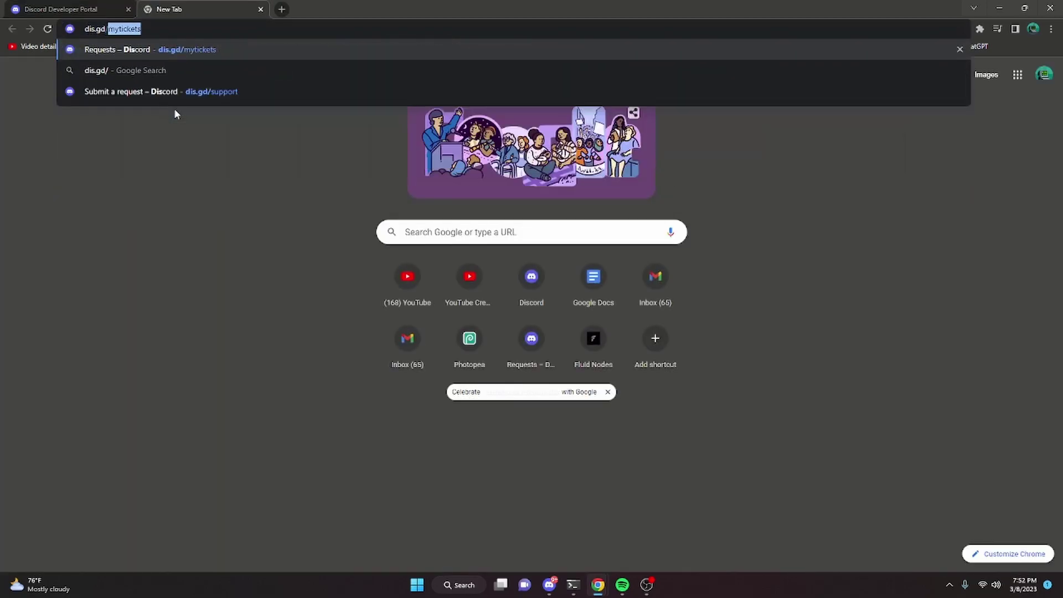
key(Return)
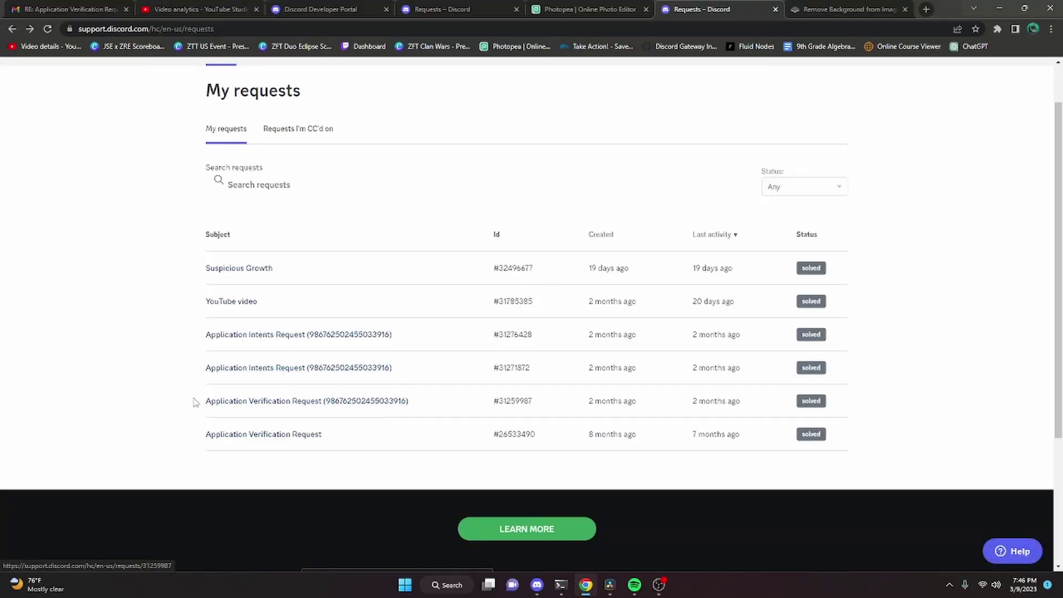
- Look over the past Application Verification Request rows, then switch to the Discord app
drag(196, 403, 150, 419)
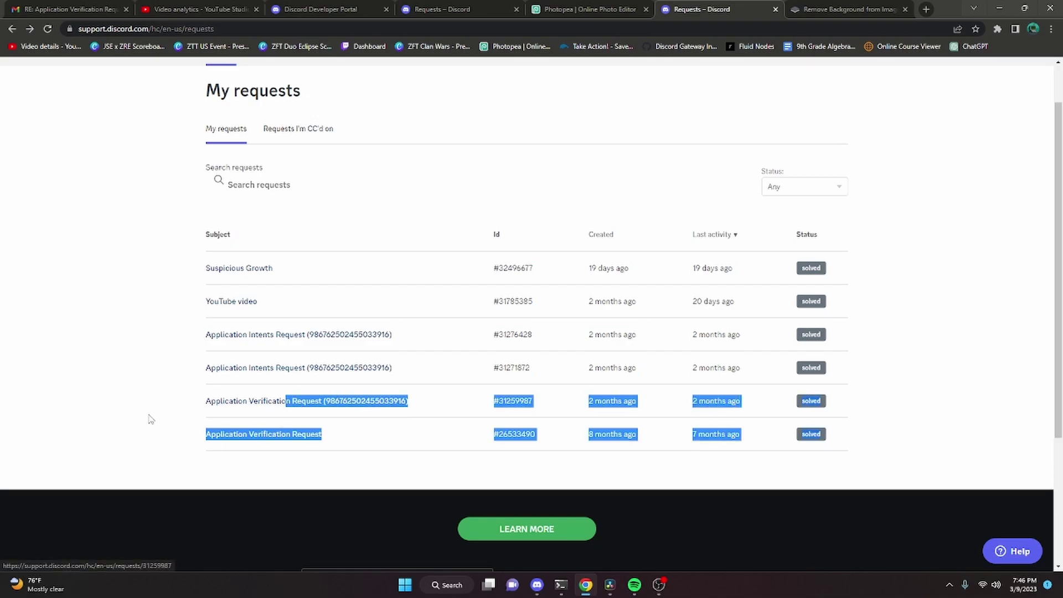
click(148, 420)
key(alt+Tab)
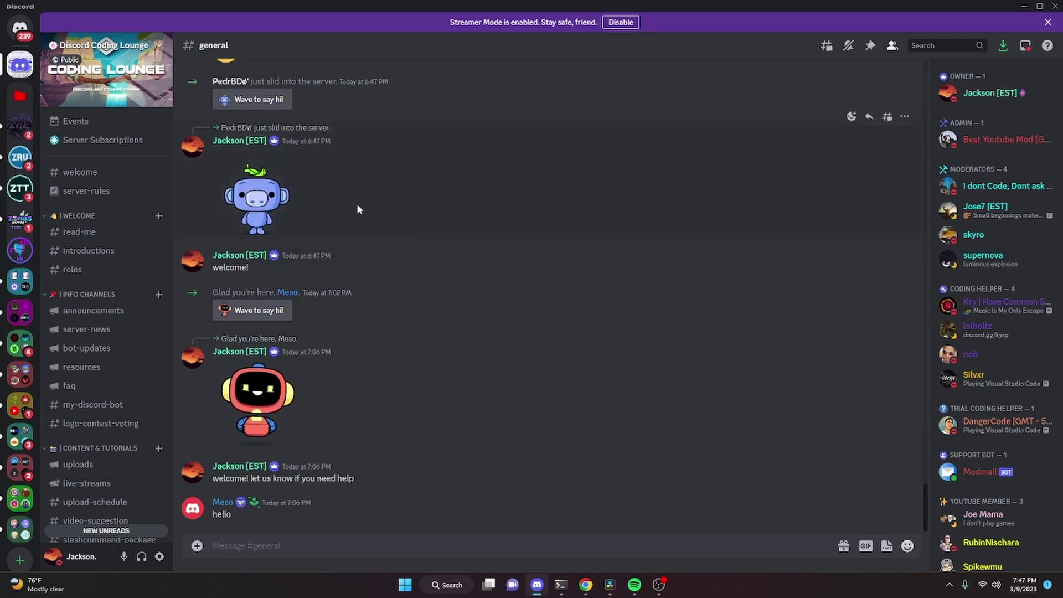
click(24, 292)
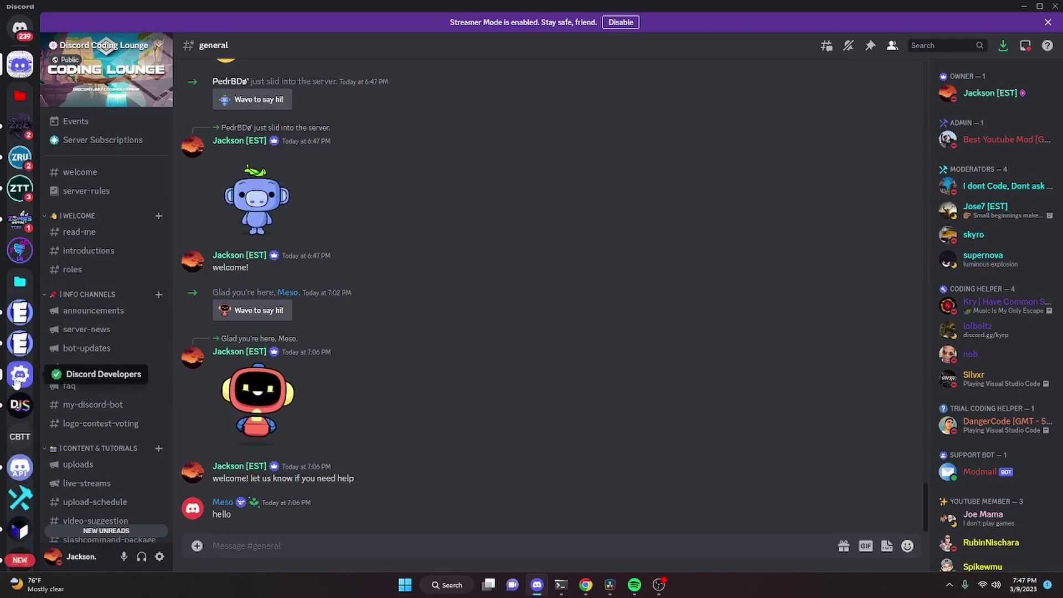
click(20, 281)
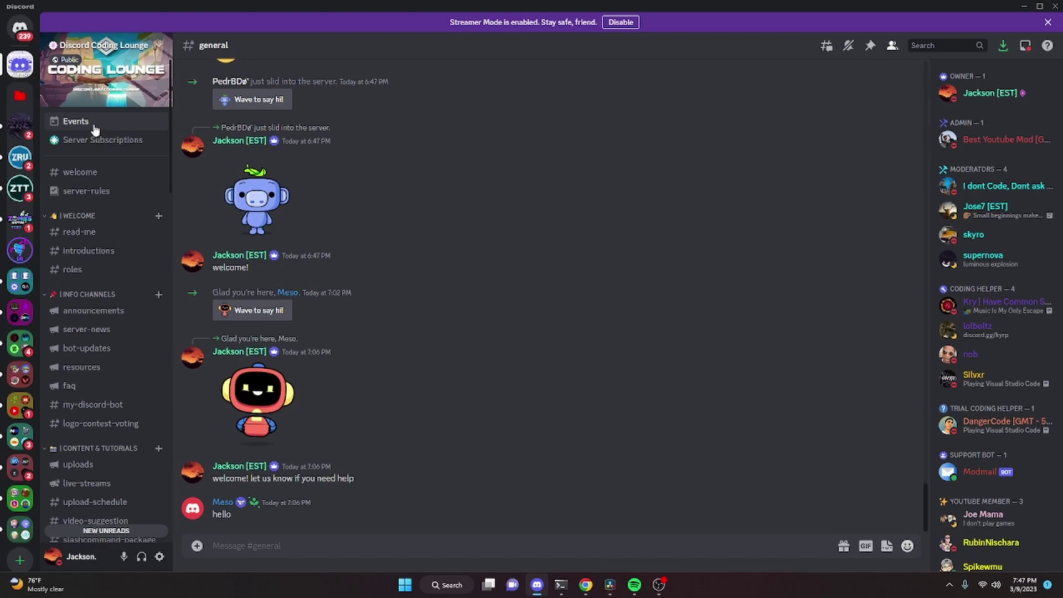